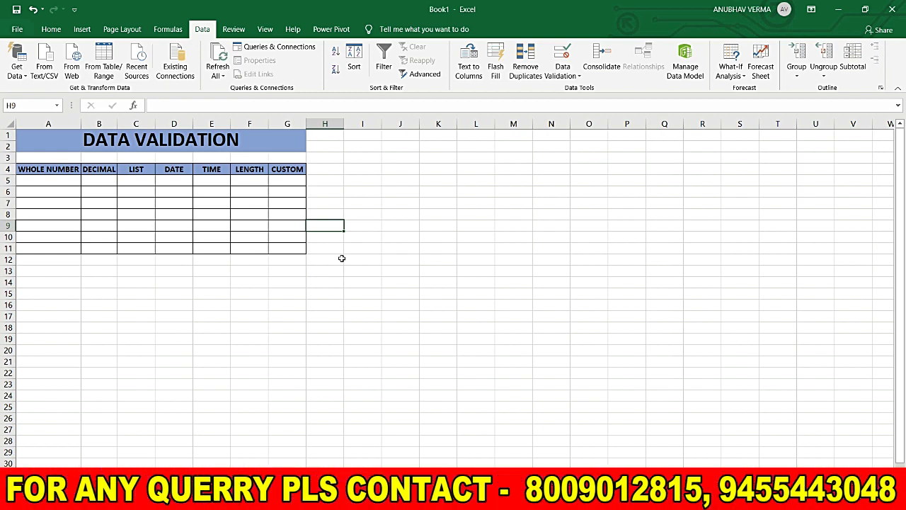
- Drag across the empty cells of each of the seven table columns, then clear the selection
left_click_drag(363, 158, 359, 291)
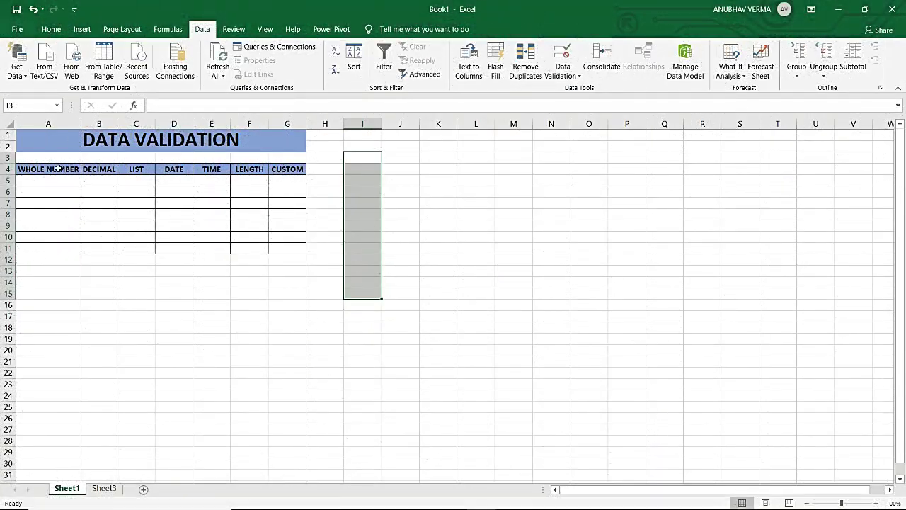
left_click_drag(53, 157, 60, 248)
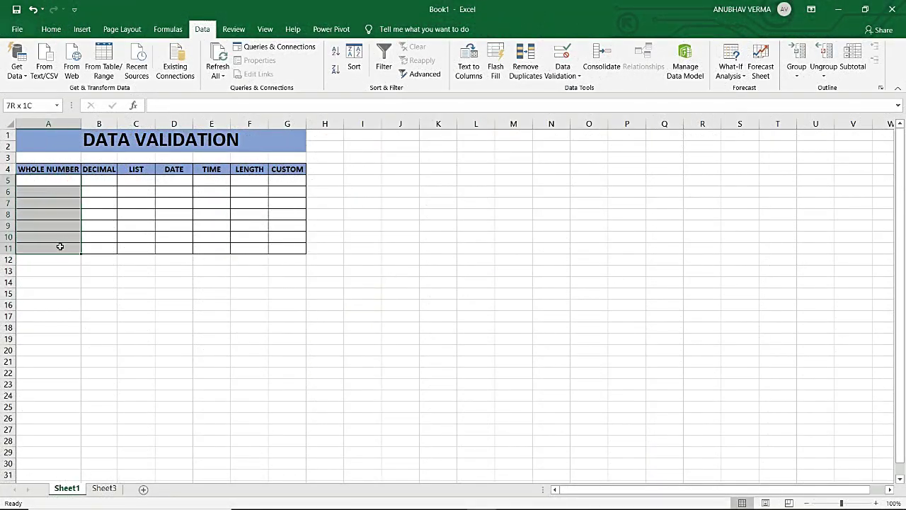
left_click_drag(102, 162, 103, 253)
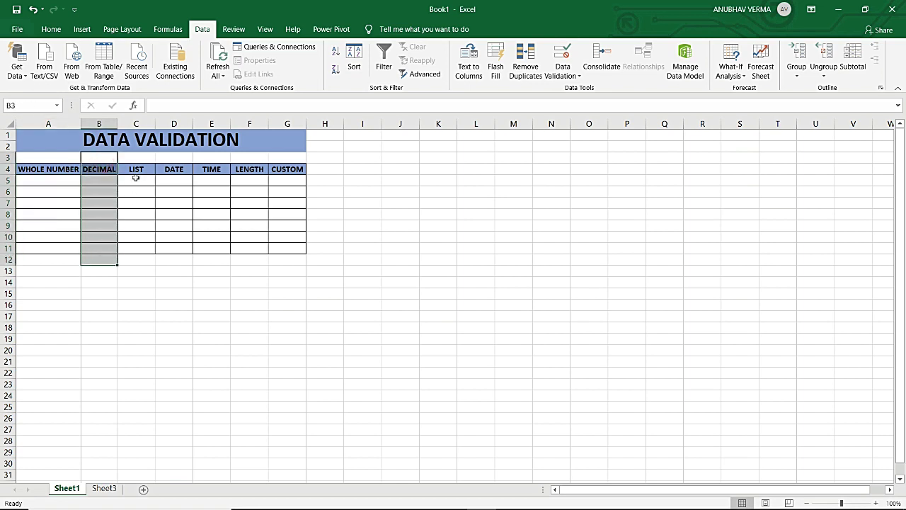
left_click_drag(133, 174, 133, 246)
left_click_drag(175, 172, 173, 250)
left_click_drag(211, 172, 212, 249)
left_click_drag(260, 172, 251, 249)
left_click_drag(288, 172, 287, 248)
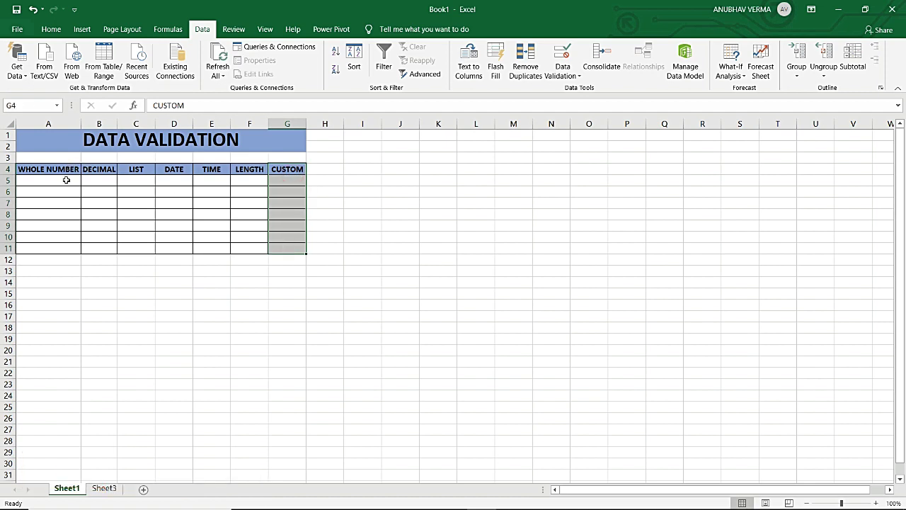
left_click(495, 223)
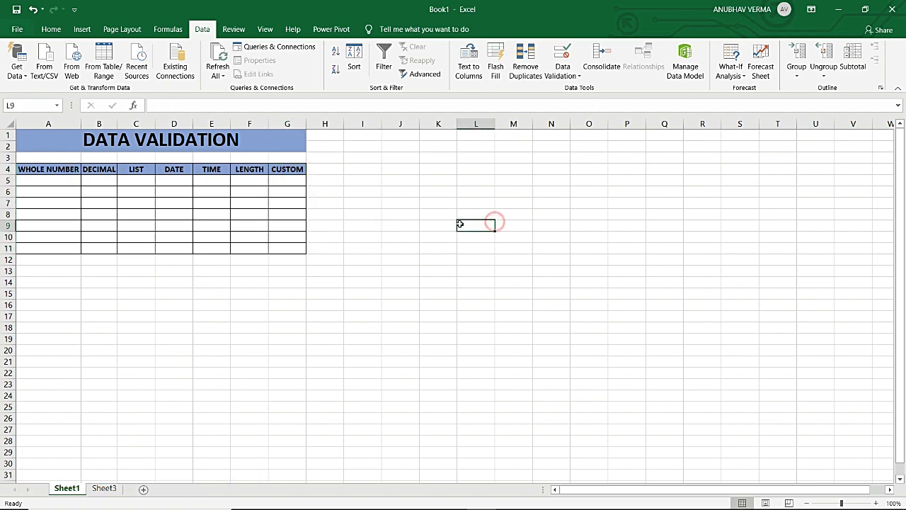
- Try a Whole number 'greater than' rule in Data Validation, then cancel without applying it
left_click(559, 71)
left_click(564, 91)
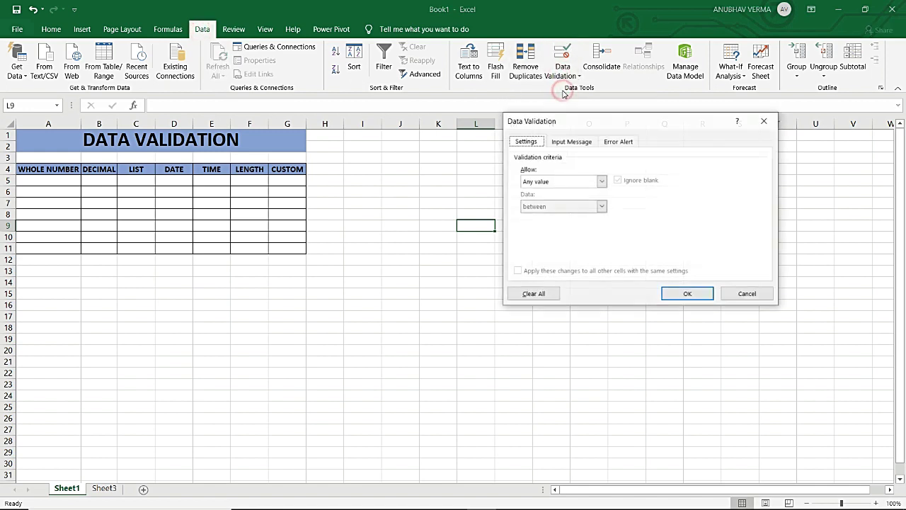
left_click(546, 186)
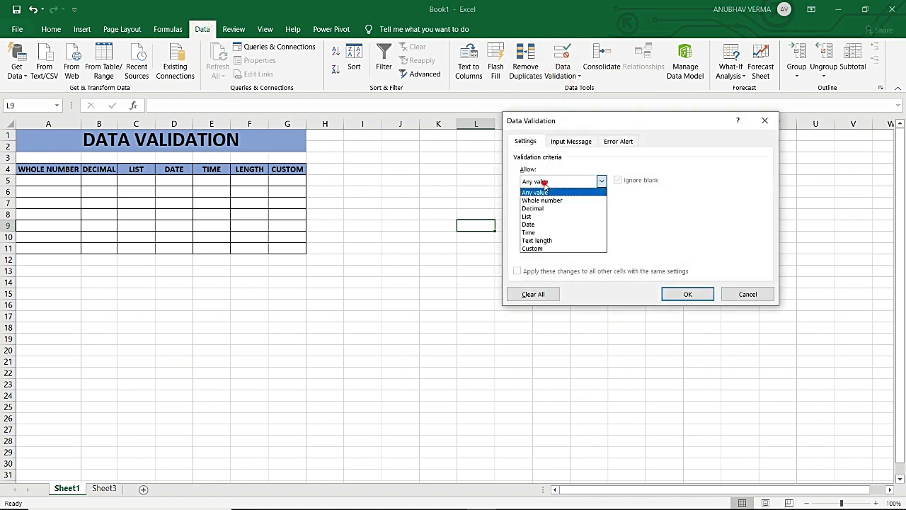
left_click(545, 187)
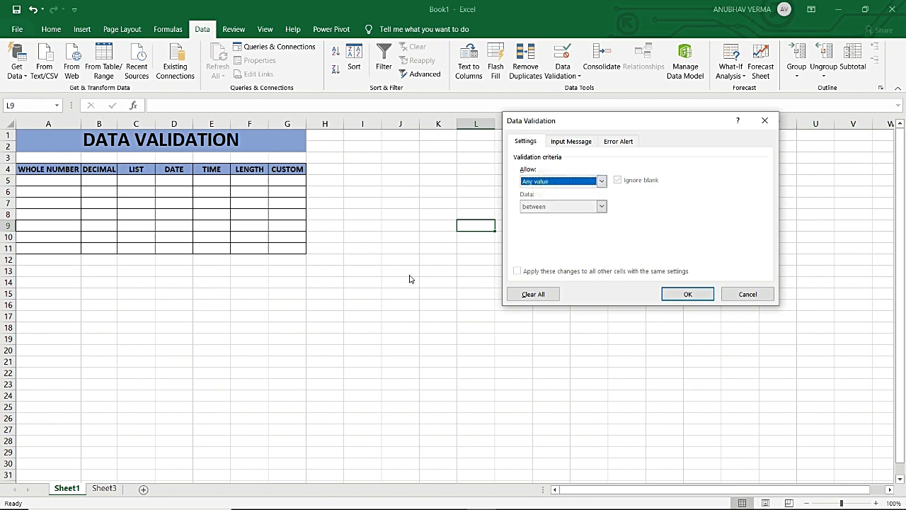
left_click(551, 184)
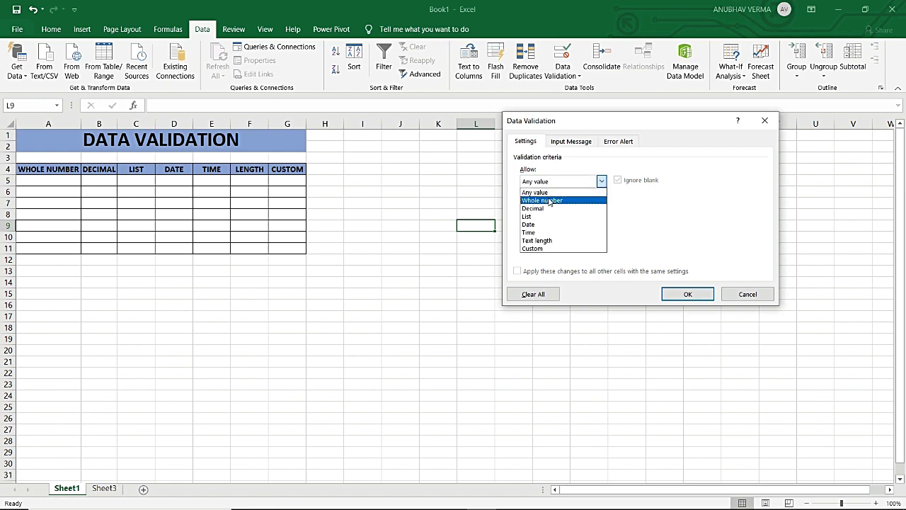
left_click(548, 201)
left_click(548, 207)
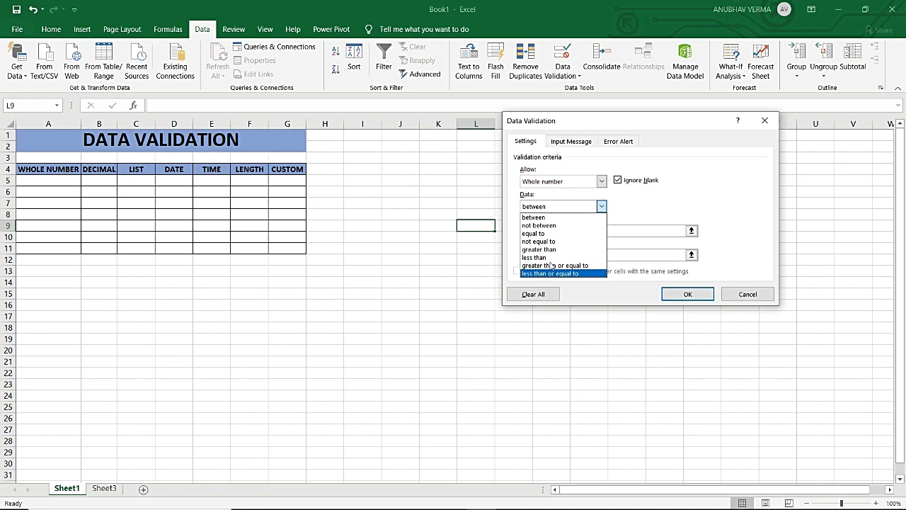
left_click(552, 250)
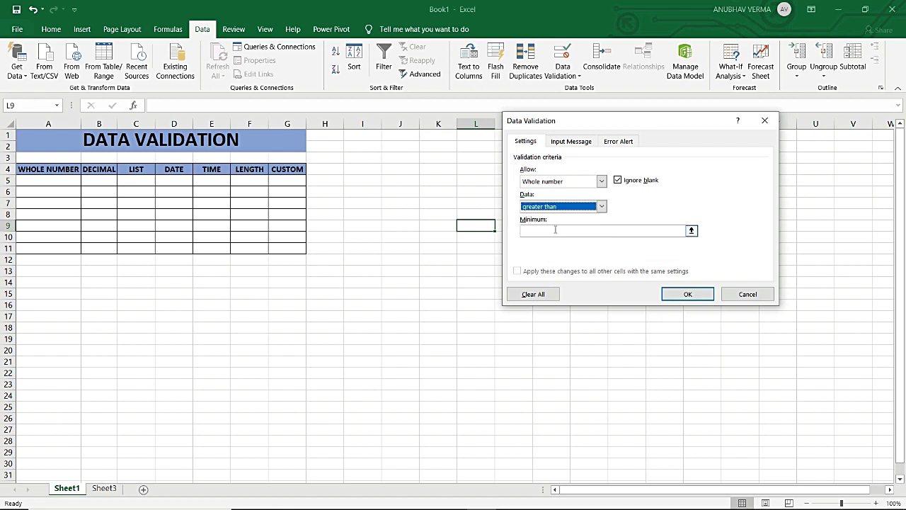
left_click(556, 229)
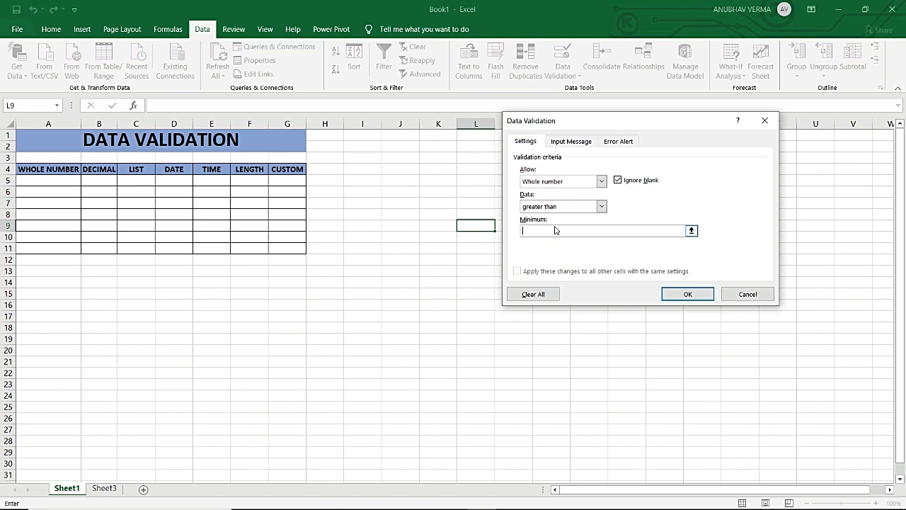
left_click(757, 299)
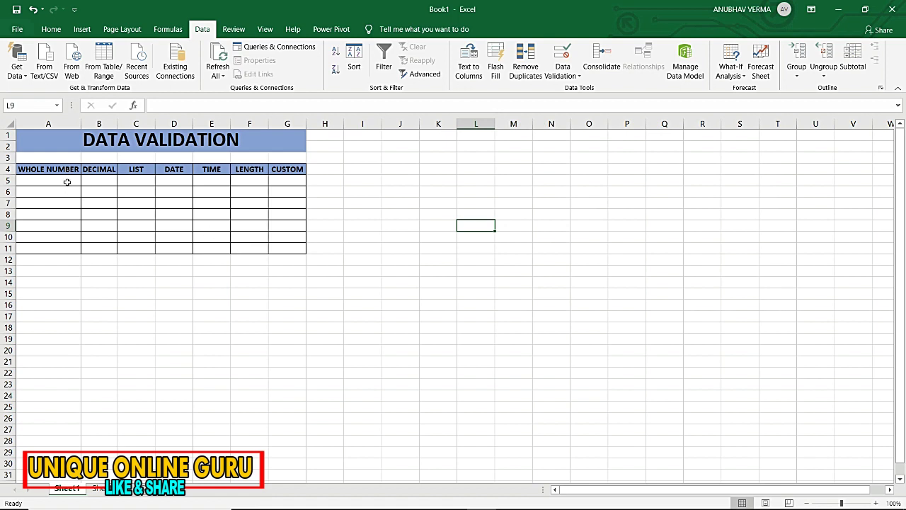
- Give A5:A11 a Data Validation rule allowing only whole numbers greater than 50
left_click_drag(67, 182, 61, 249)
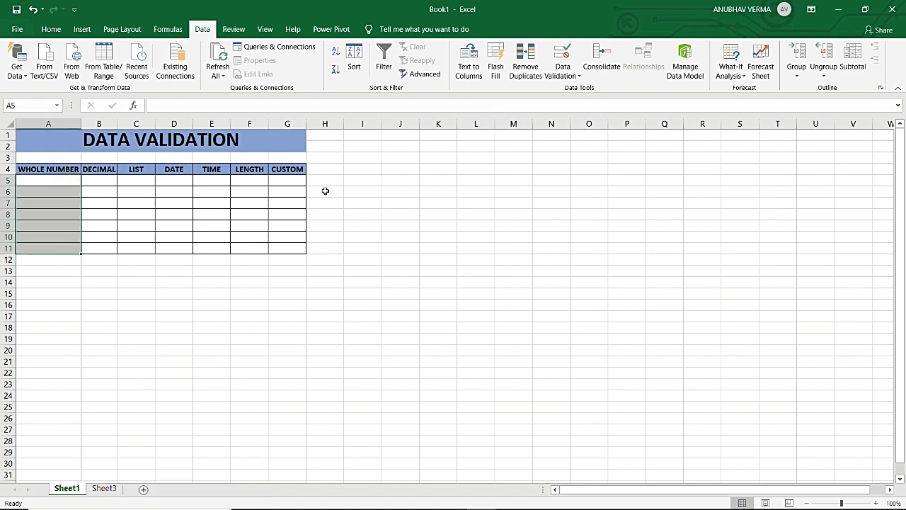
left_click(562, 73)
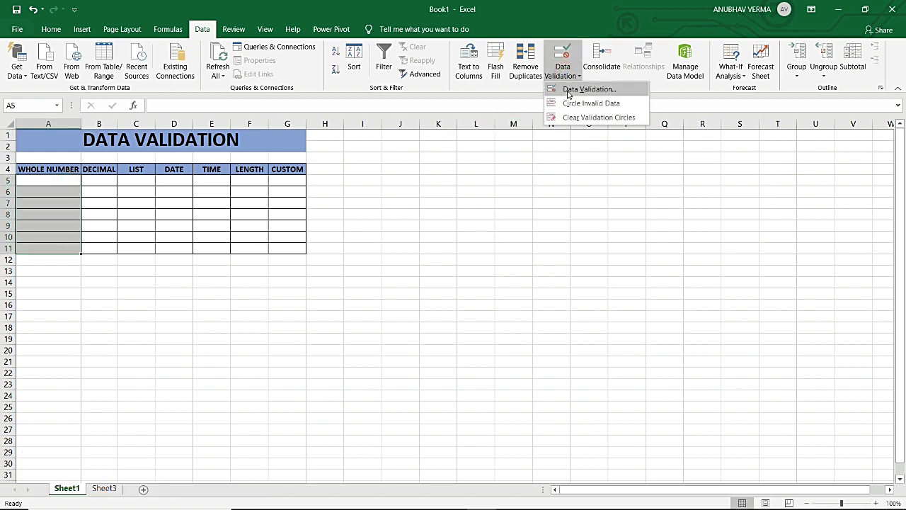
left_click(569, 90)
left_click(546, 182)
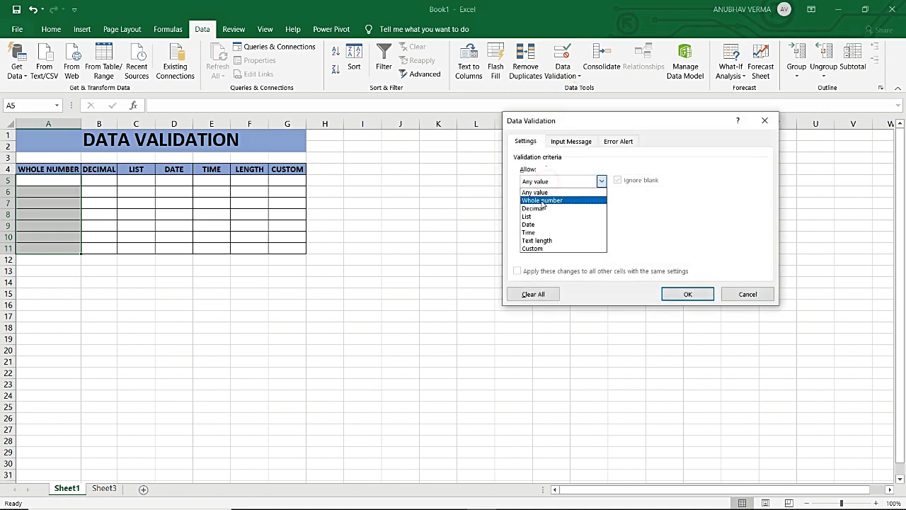
left_click(542, 202)
left_click(542, 207)
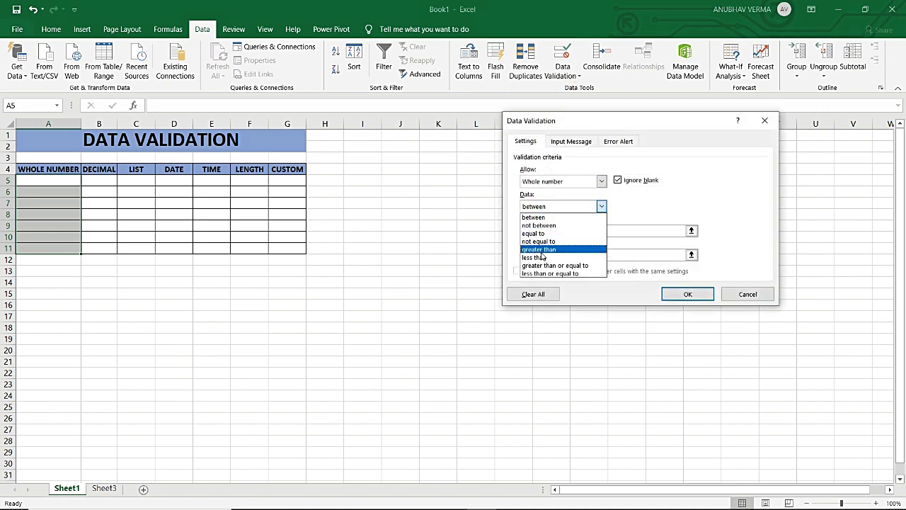
left_click(542, 250)
left_click(543, 232)
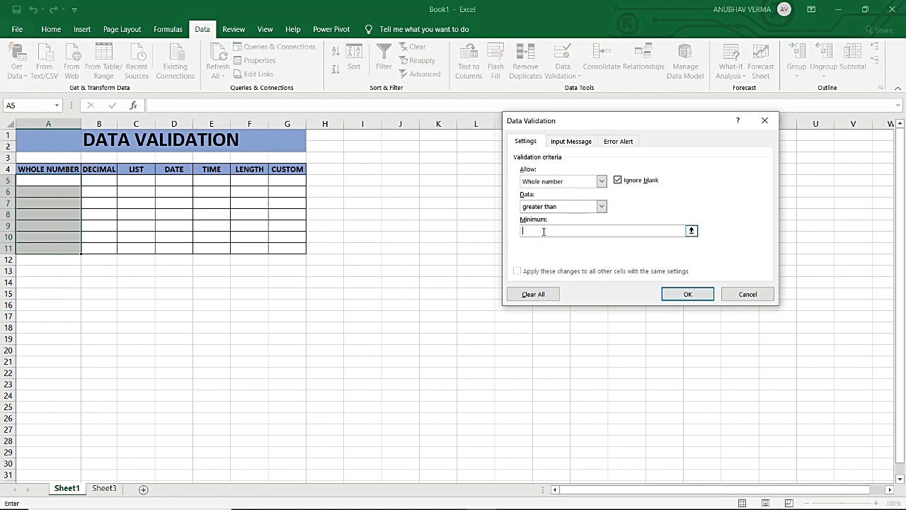
type("50")
left_click(682, 293)
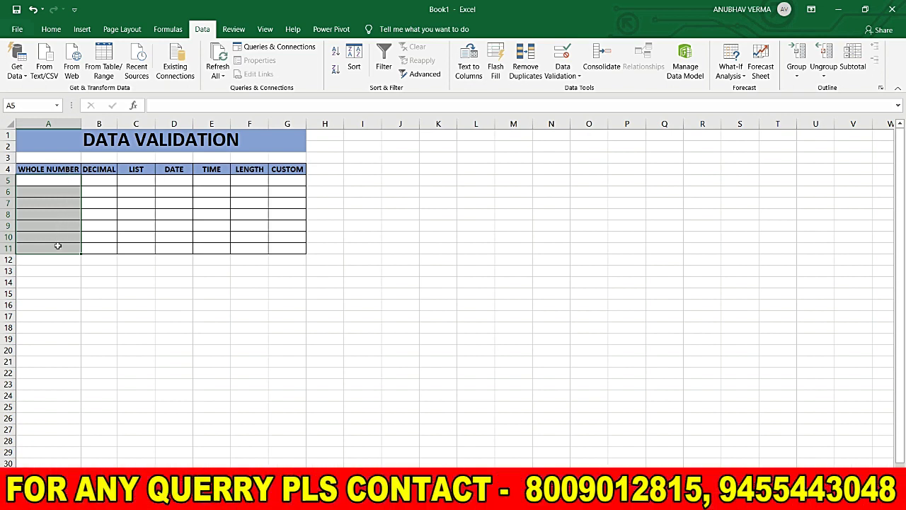
- Test the rule with 50 in A5, then enter 58 after it is rejected
left_click(63, 182)
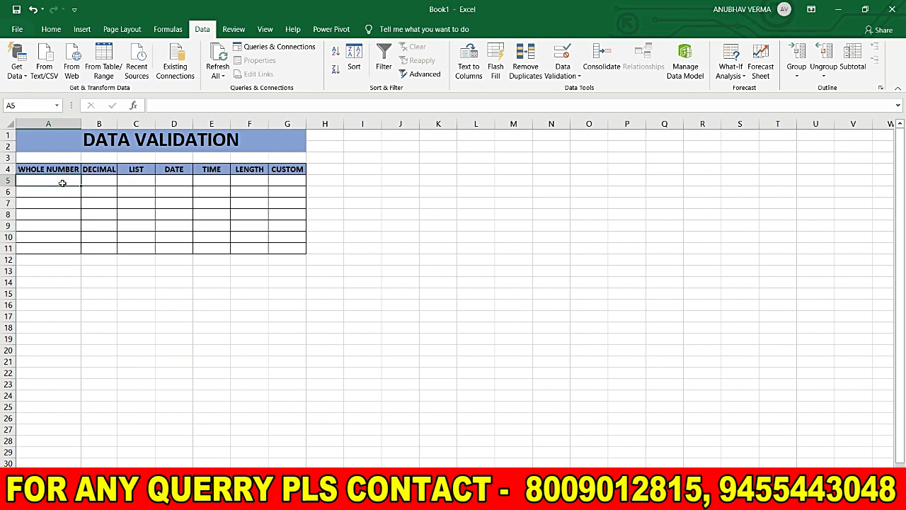
type("50")
key("Return")
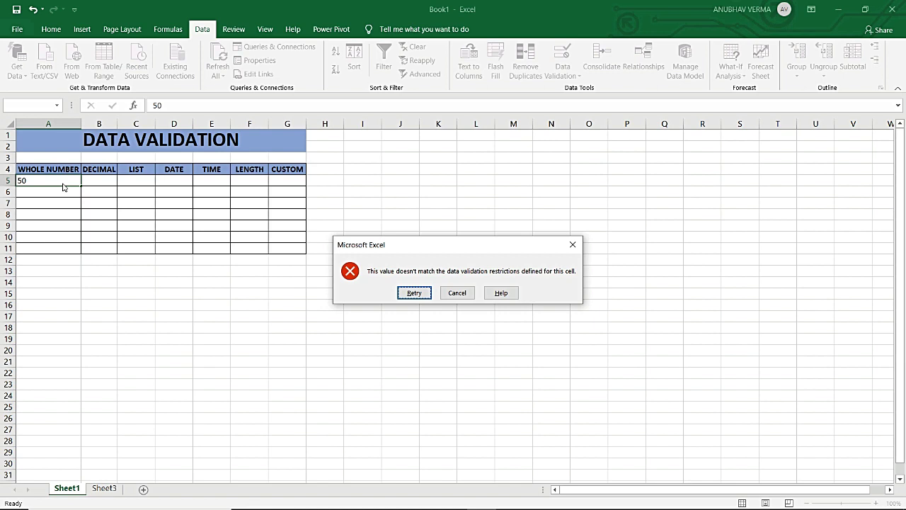
key("Return")
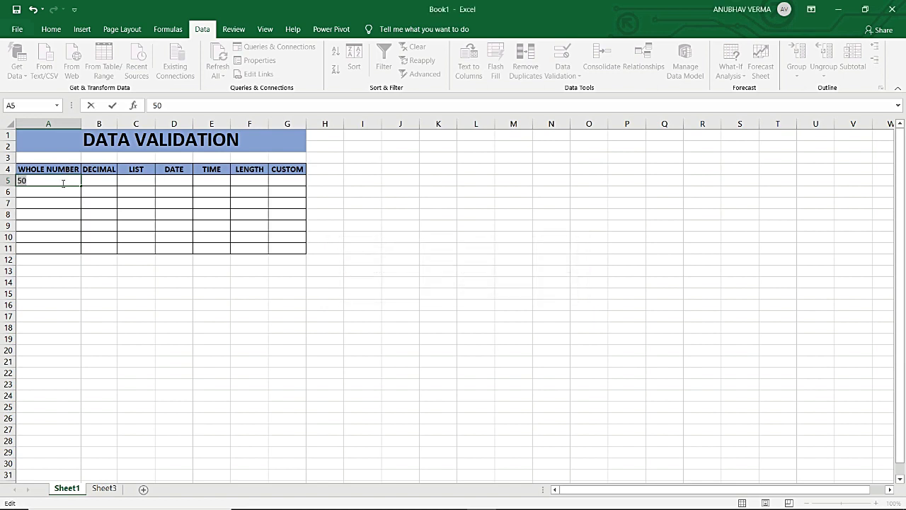
type("58")
key("Return")
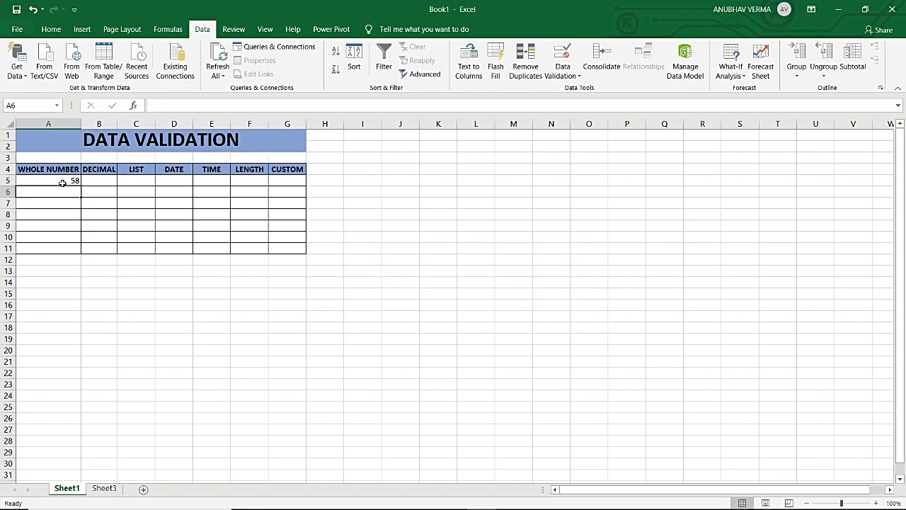
- Enter 89, 98, 56 and 65 in A6:A9
type("89")
key("Return")
type("9")
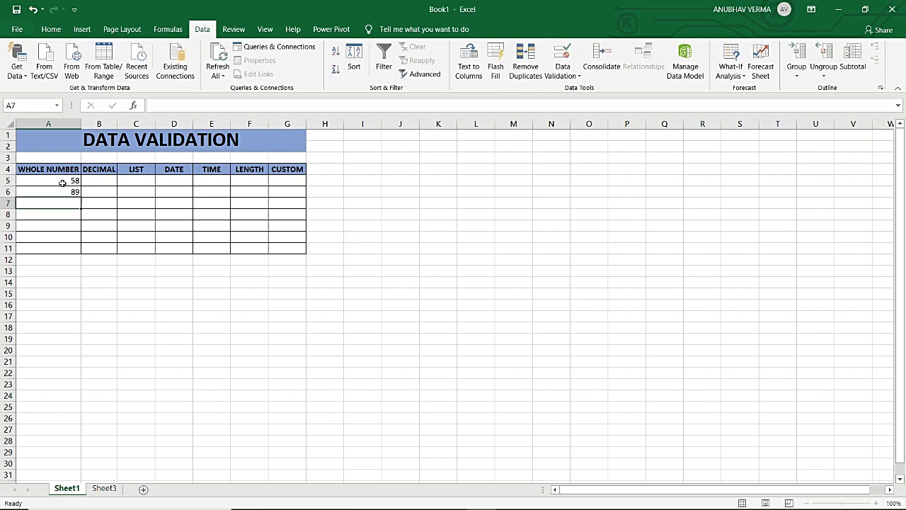
type("8")
key("Return")
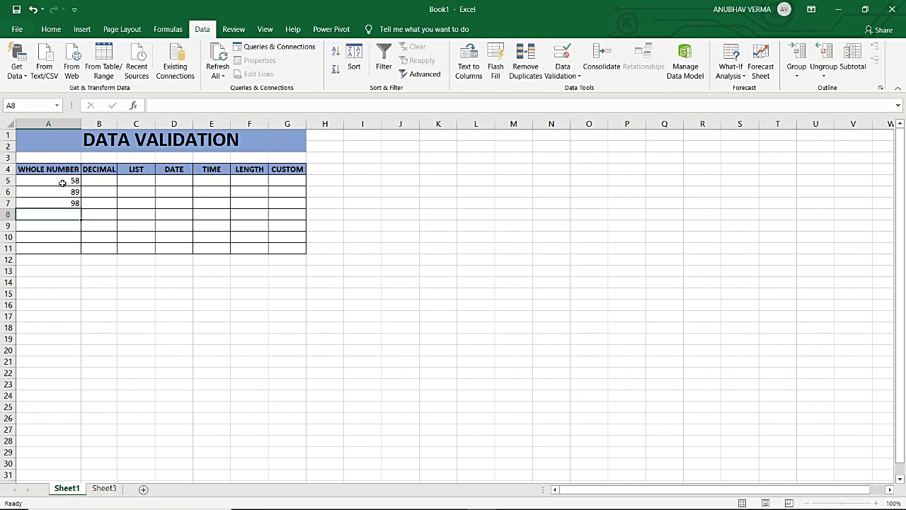
type("56")
key("Return")
type("65")
key("Return")
- Replace the rejected 32 in A10 with 78, and enter 88 in A11
type("32")
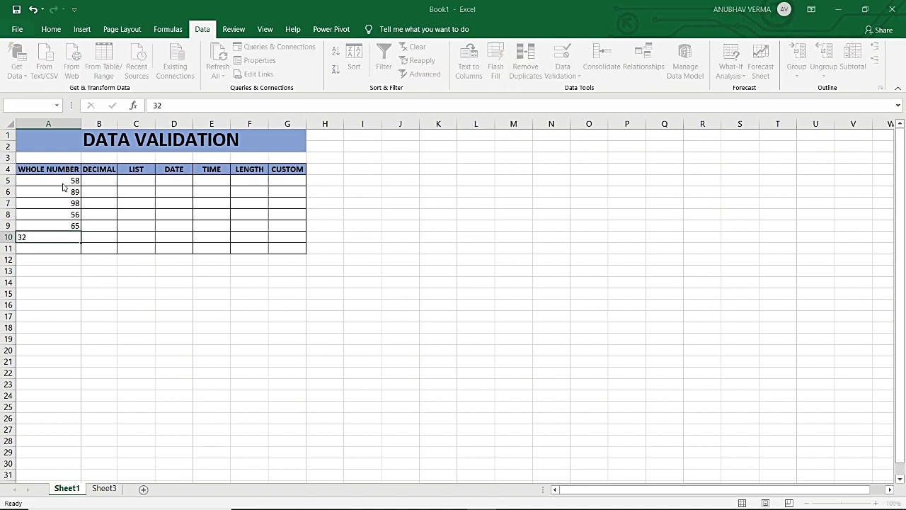
key("Return")
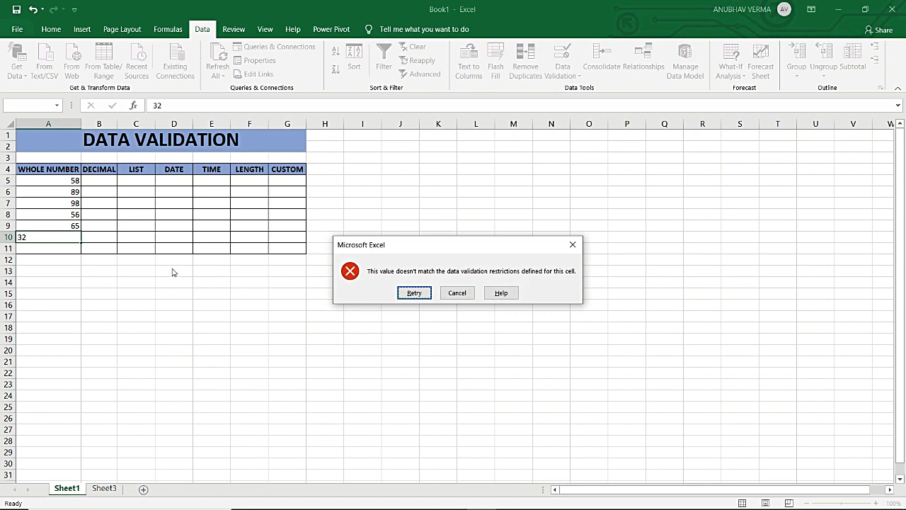
left_click(414, 293)
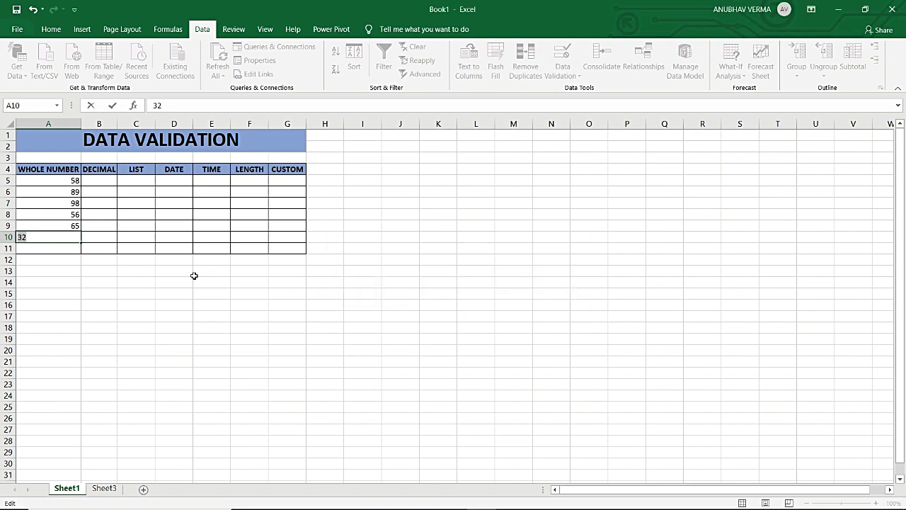
type("78")
key("Return")
type("88")
key("Return")
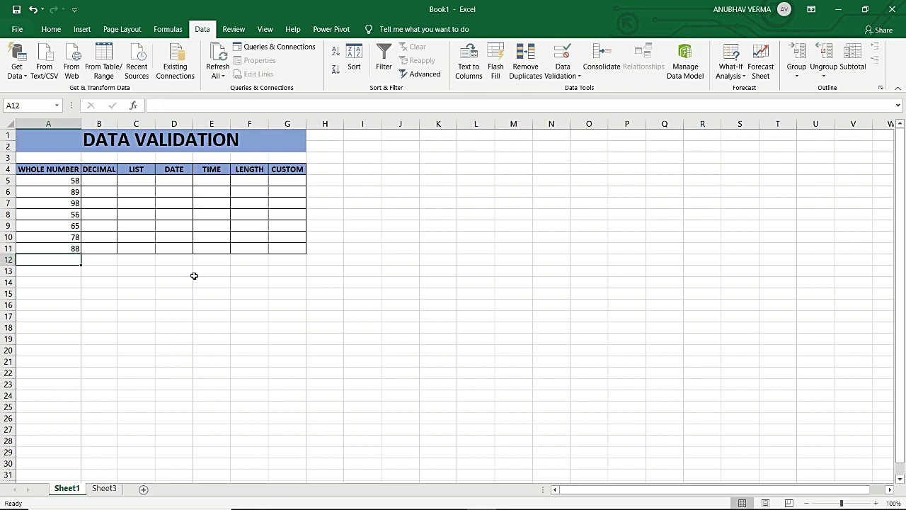
- Enter test values 5, 56, 55 and 5 in A12:A15, then delete them
type("5")
key("Return")
type("56")
key("Return")
type("55")
key("Return")
type("5")
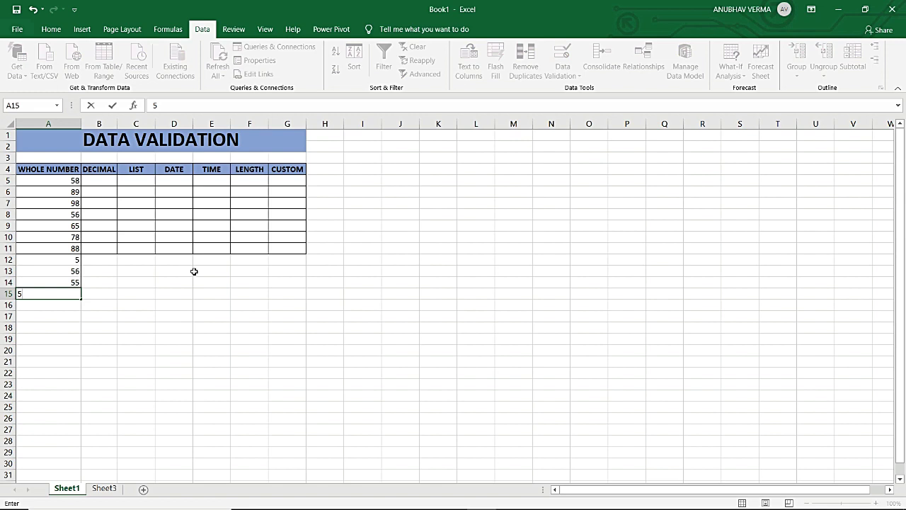
left_click(194, 272)
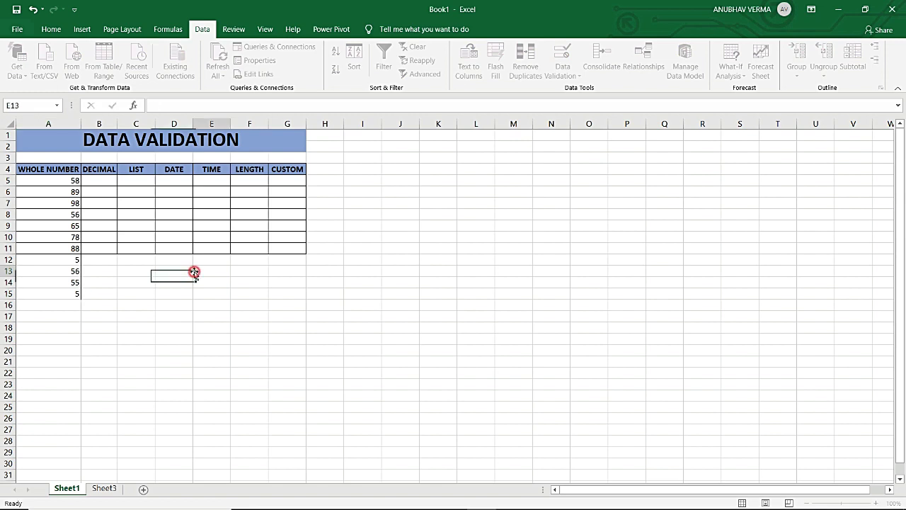
left_click_drag(74, 261, 75, 293)
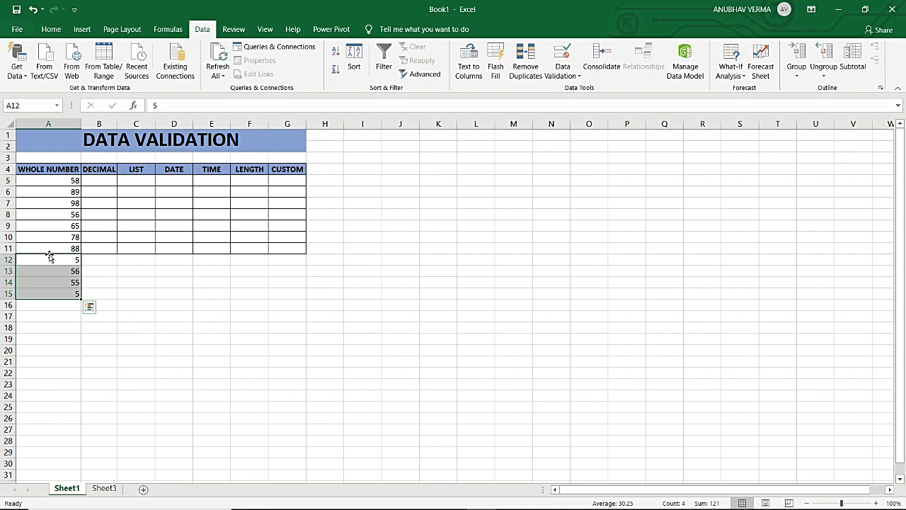
key("Delete")
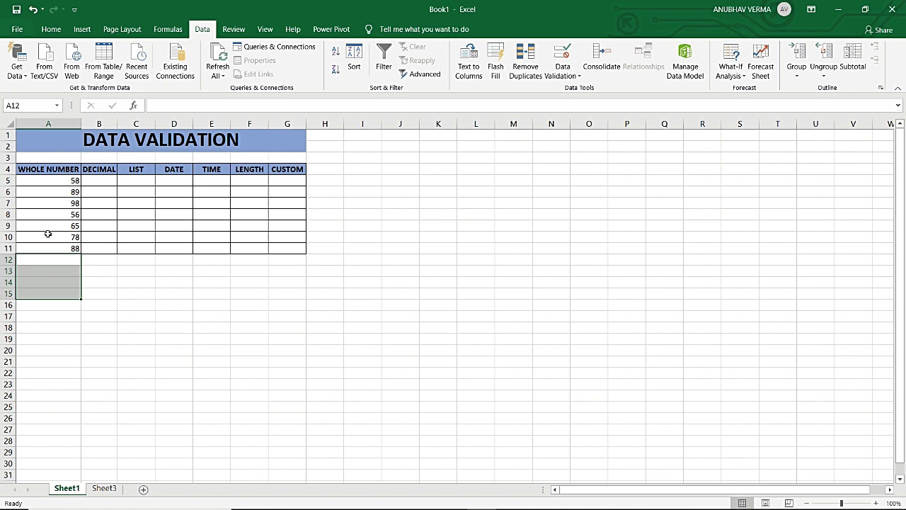
left_click_drag(110, 180, 105, 246)
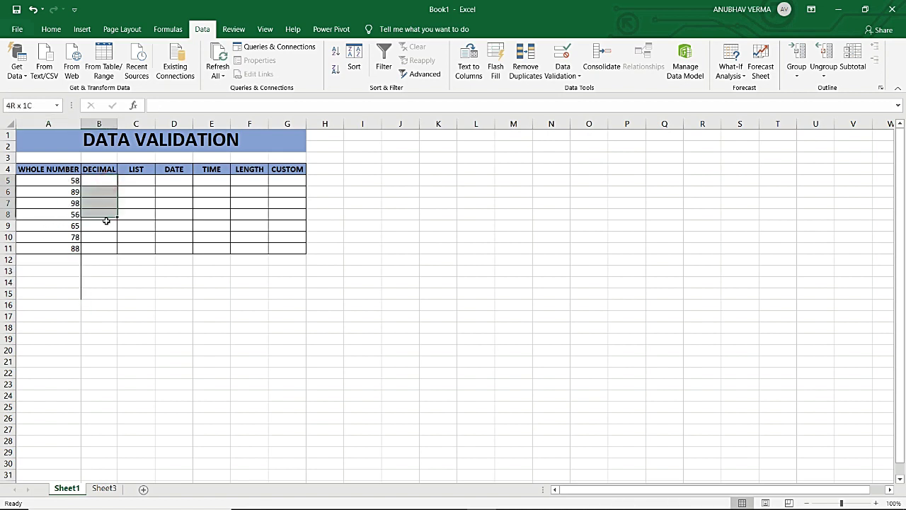
- Give B5:B11 a Data Validation rule allowing only decimals greater than 20.5
left_click(560, 75)
left_click(569, 91)
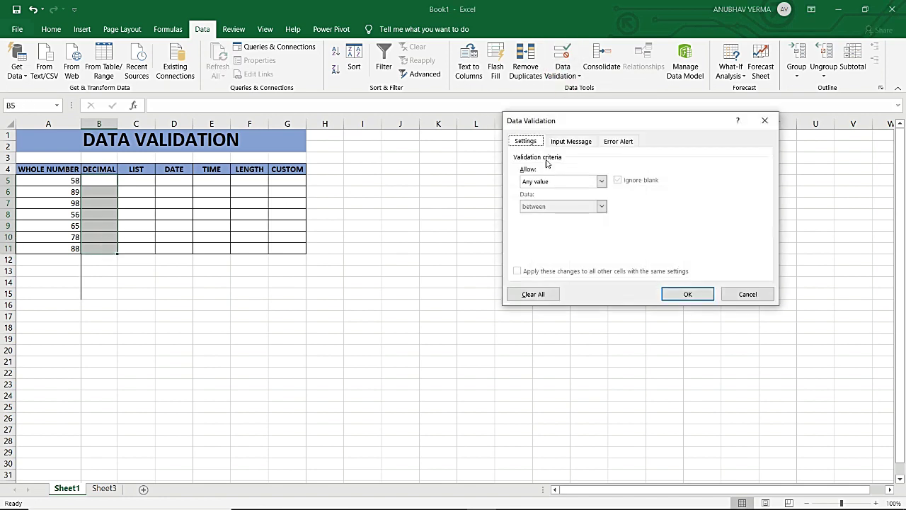
left_click(602, 181)
left_click(538, 209)
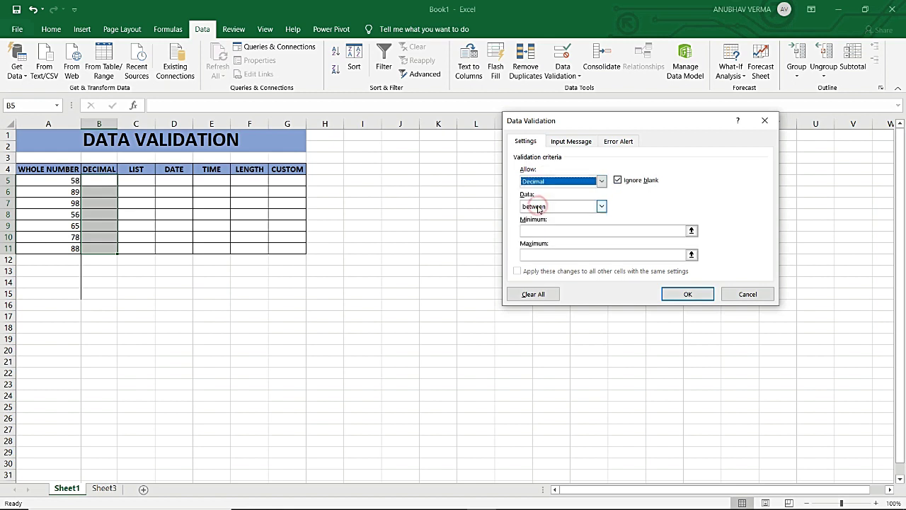
left_click(538, 206)
left_click(544, 250)
left_click(543, 230)
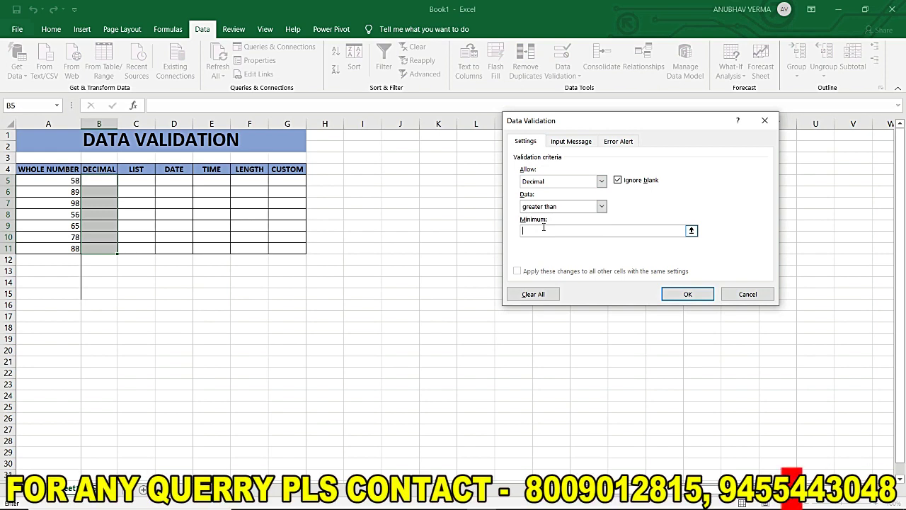
type("20.5")
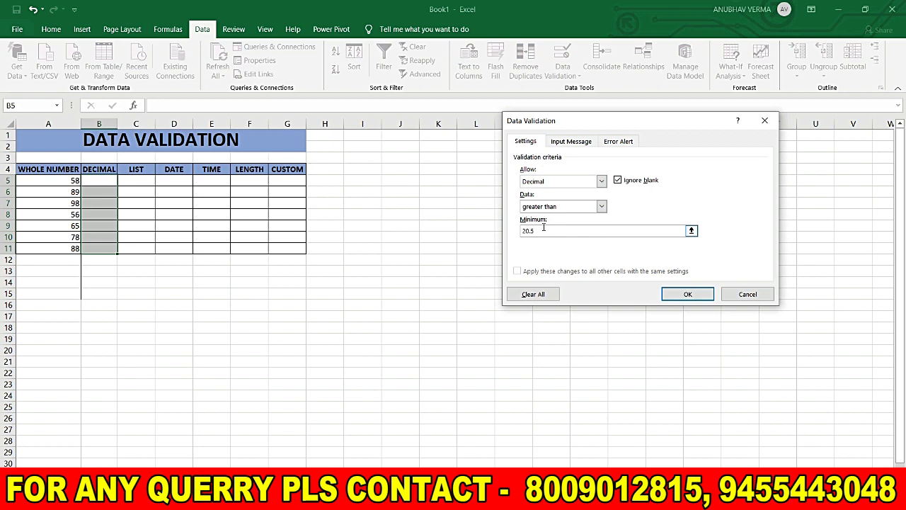
key("Return")
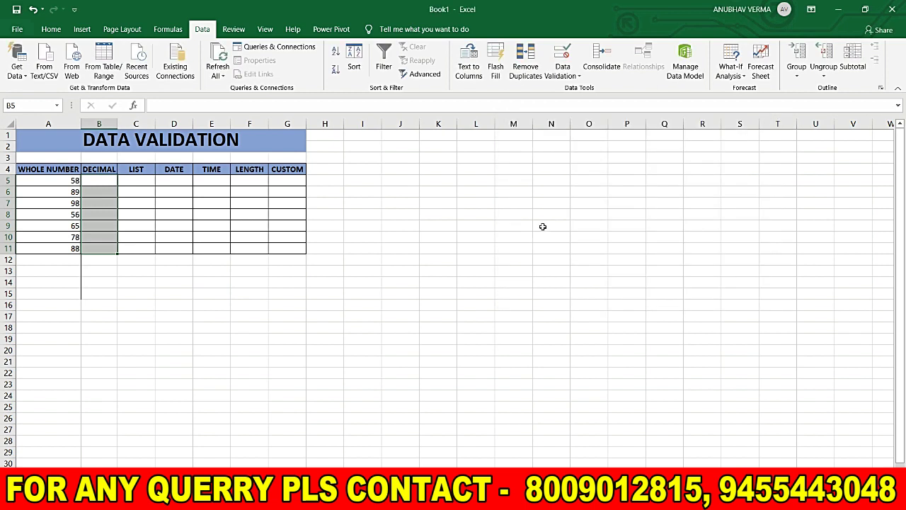
- Test the rule with 20.4 in B5, then correct it to 20.6
left_click(97, 183)
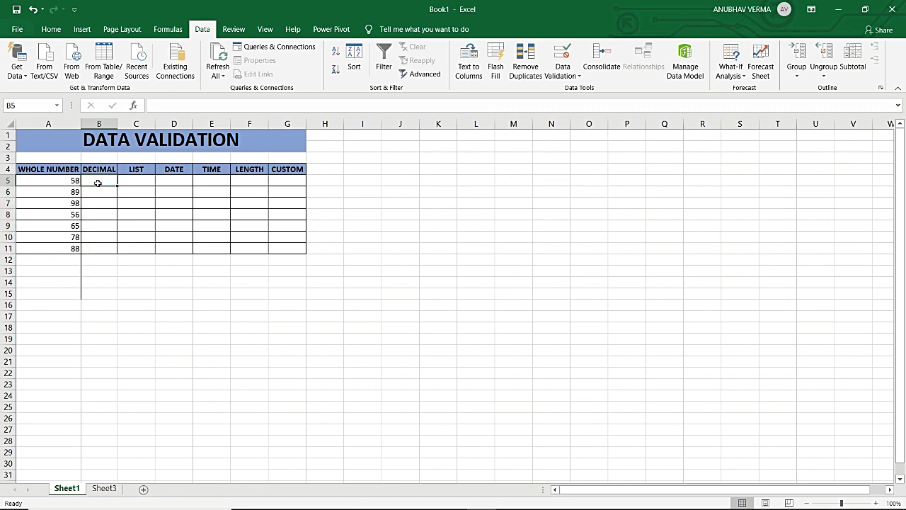
type("20.4")
key("Return")
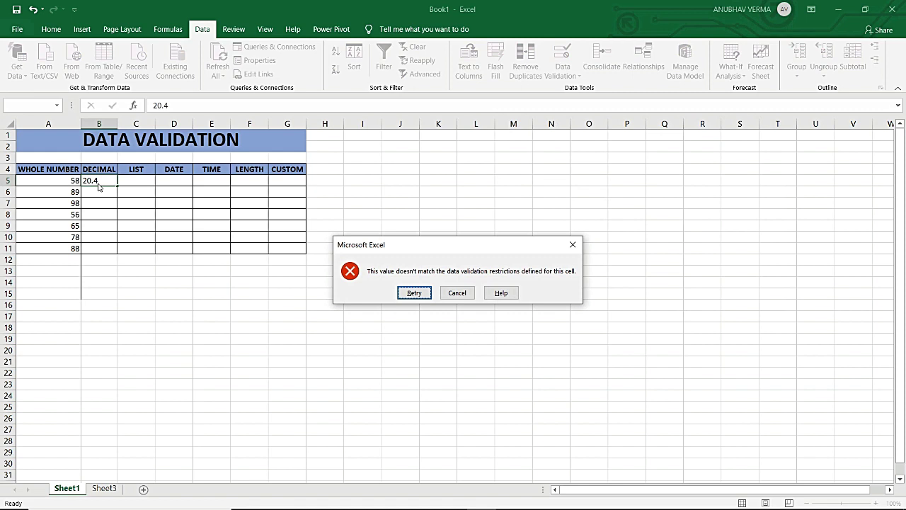
key("Return")
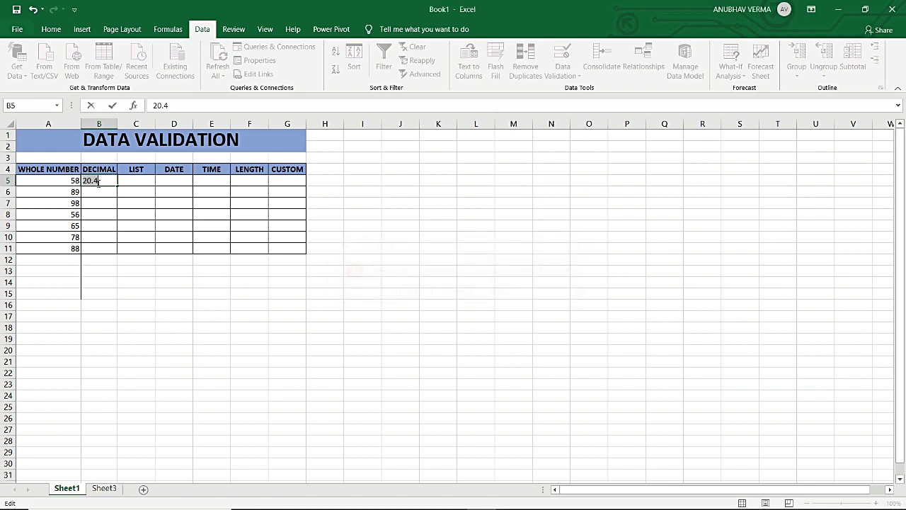
key("BackSpace")
type("6")
key("Return")
- Enter 20.9, 39, 65 and 56 in B6:B9
type("20.9")
key("Return")
type("39")
key("Return")
type("65")
key("Return")
type("56")
key("Return")
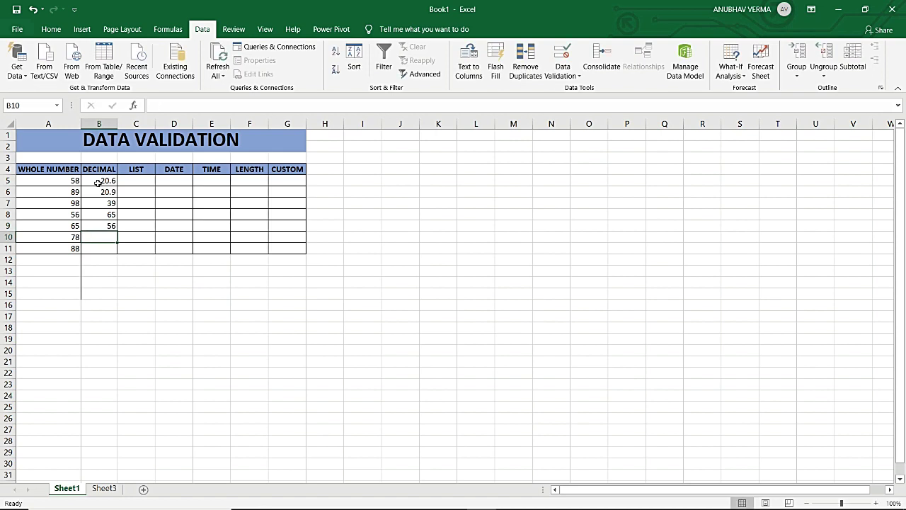
- Put 88 in B10 after 19 and 8 are rejected, and 478 in B11
type("19")
key("Return")
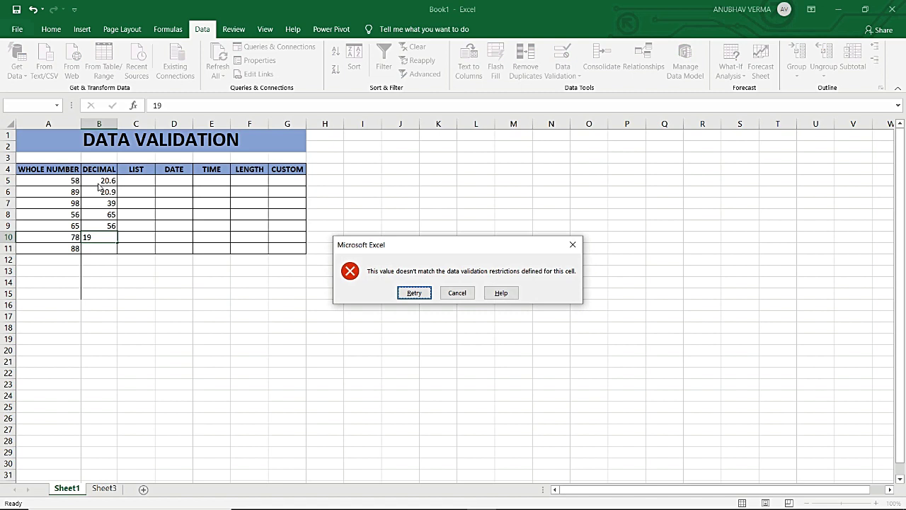
key("Return")
type("8")
key("Return")
key("Return")
type("88")
key("Return")
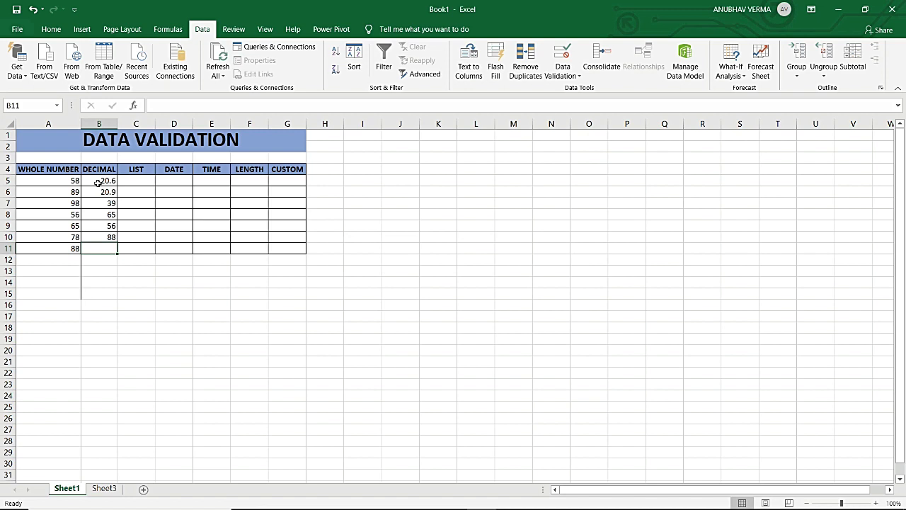
type("478")
key("Return")
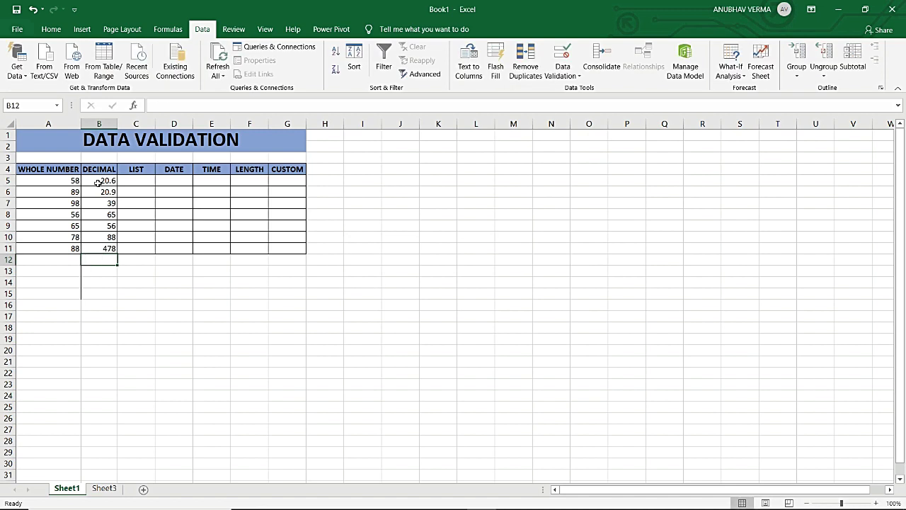
key("Right")
key("Up")
key("Up")
key("Up")
key("Up")
key("Up")
key("Up")
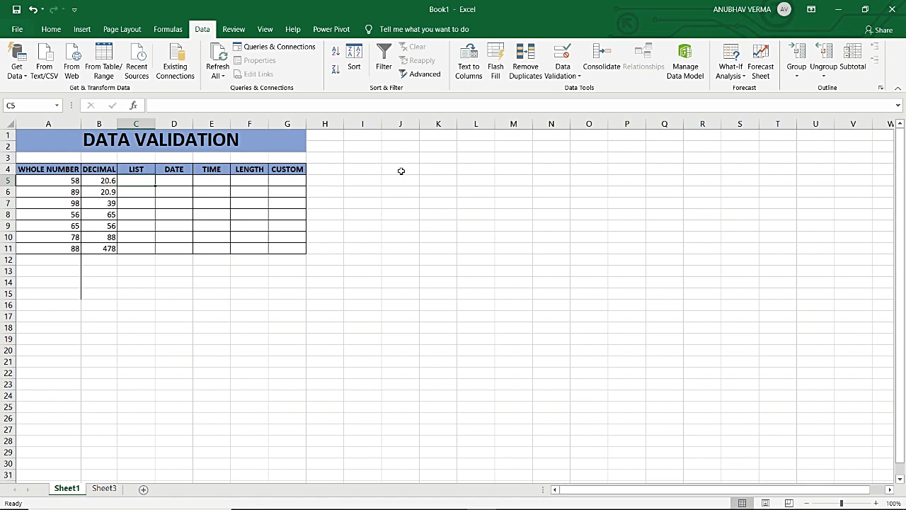
- Enter SUNDAY, MONDAY and TUESDAY in J4:J6
left_click_drag(401, 171, 410, 283)
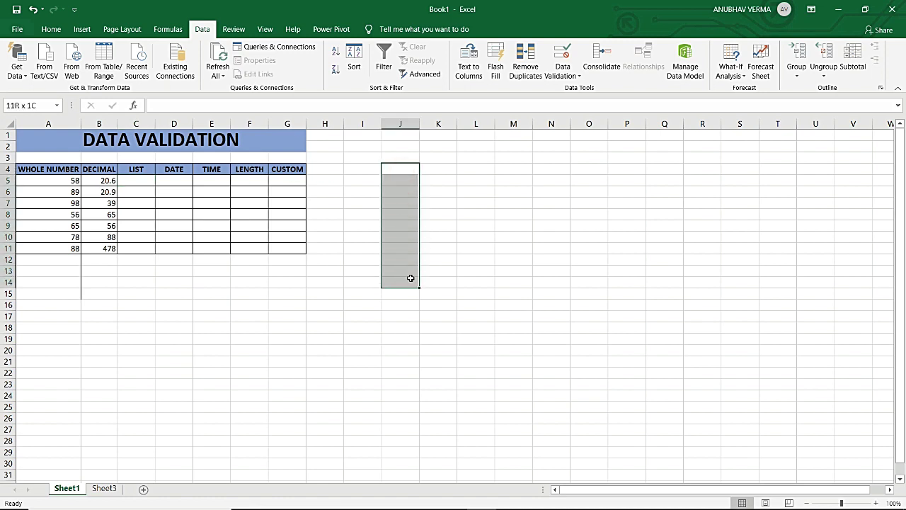
left_click_drag(402, 166, 411, 273)
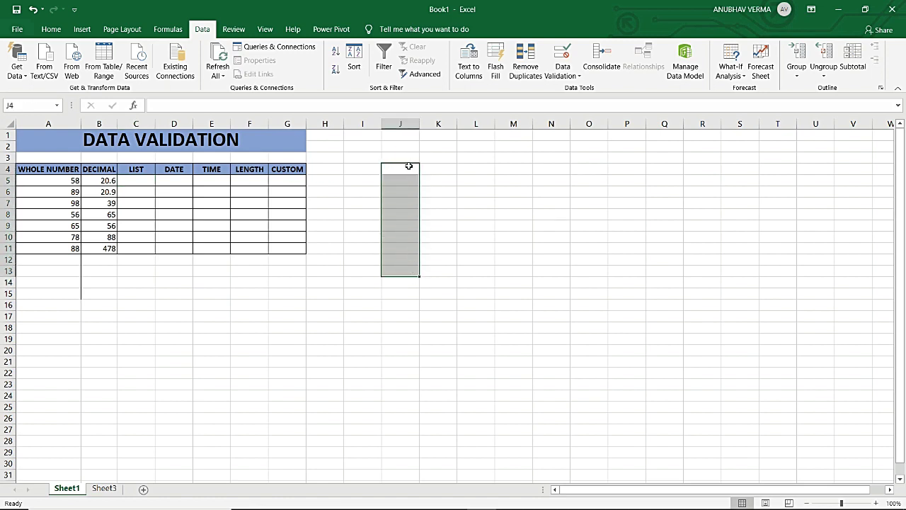
left_click(408, 170)
left_click_drag(407, 195, 407, 248)
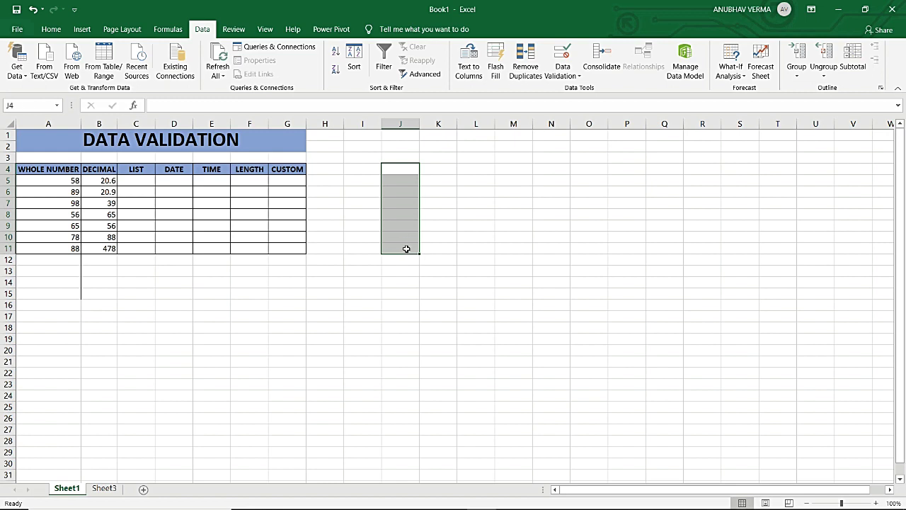
type("D")
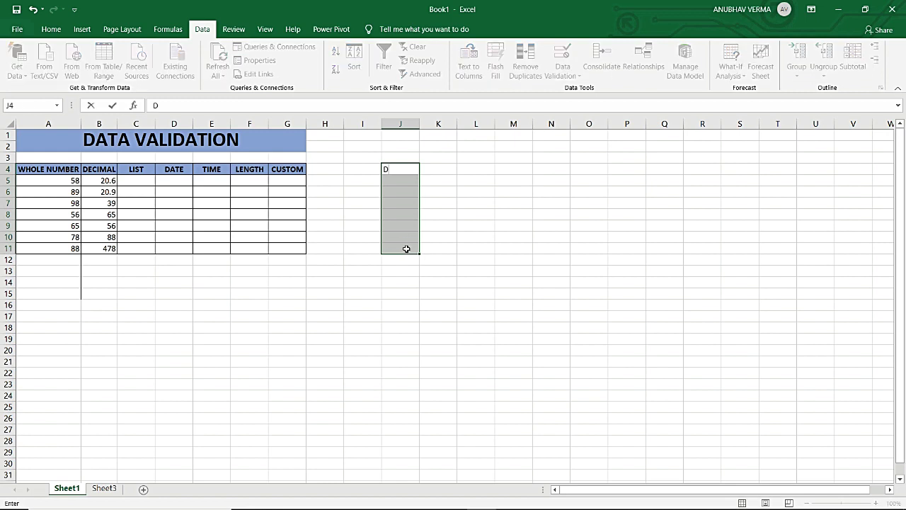
key("BackSpace")
type("SUNDAY")
key("Return")
type("MON")
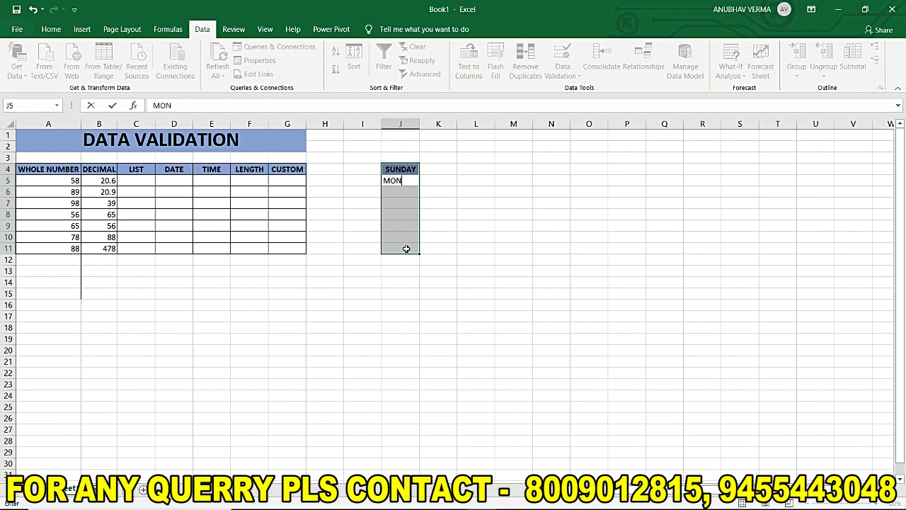
type("DAY")
key("Return")
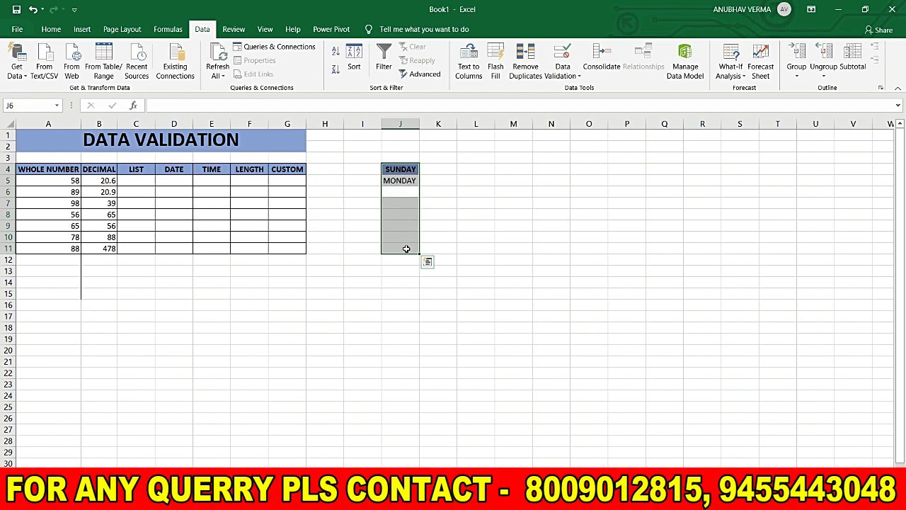
type("TUESDAY")
key("Return")
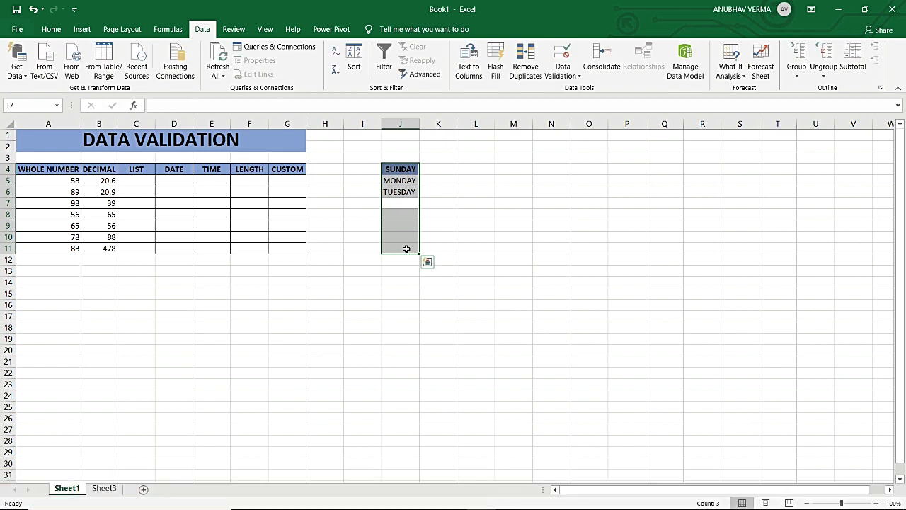
- Enter WEDNESDAY, THRUSHDAY, FRIDAY and SATURDAY in J7:J10
type("WEDNESDAY")
key("Return")
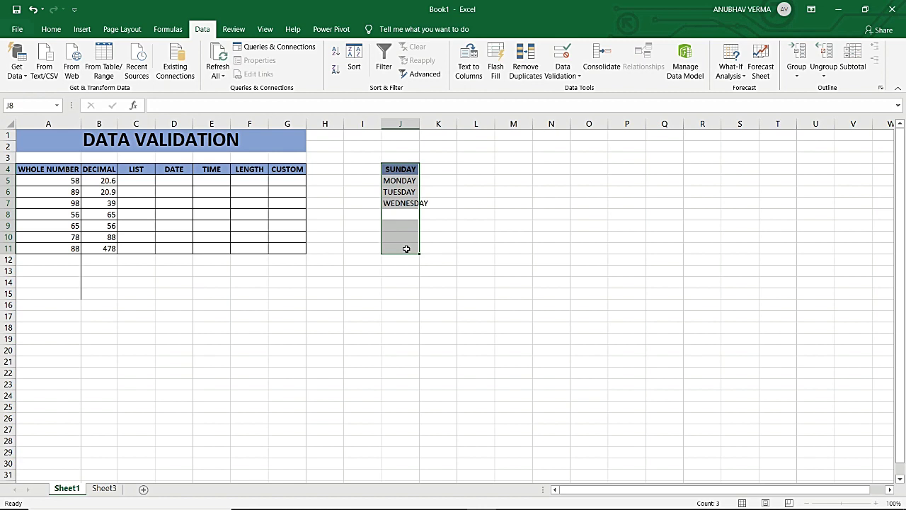
type("THRUSHDAY")
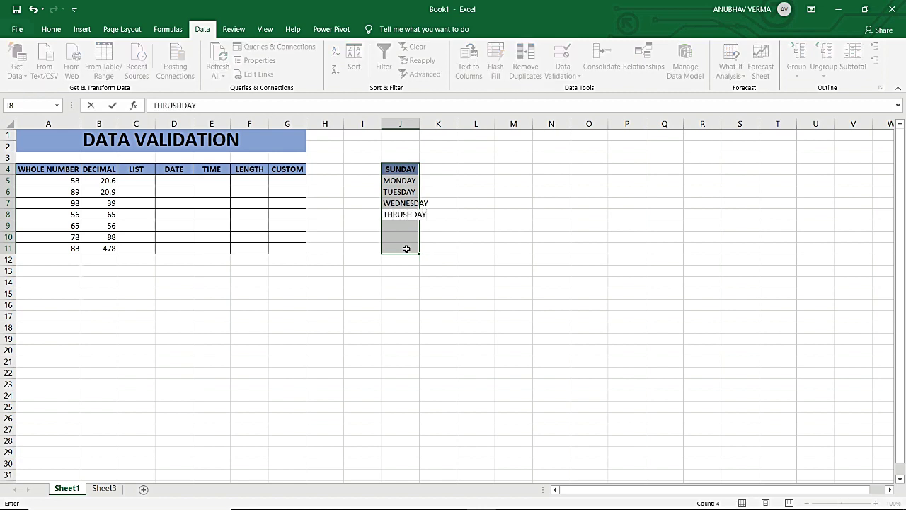
key("Return")
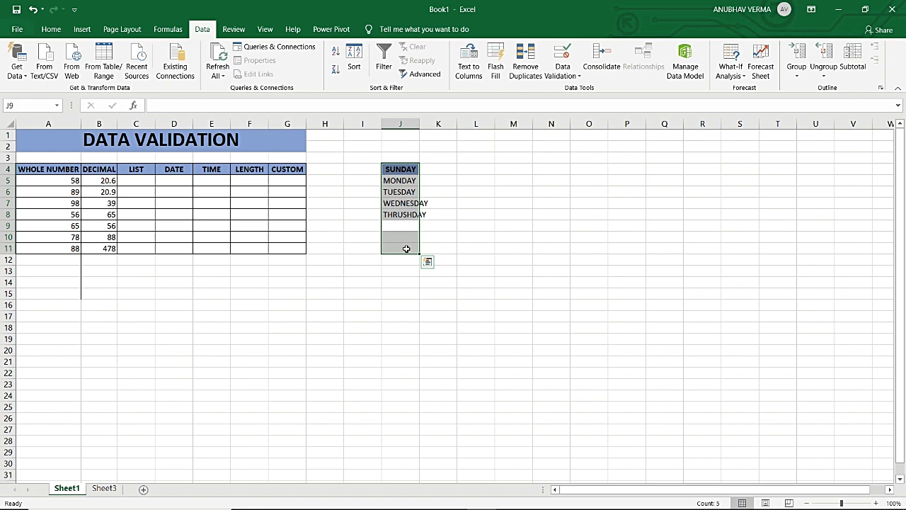
type("FRIDAY")
key("Return")
type("SAT")
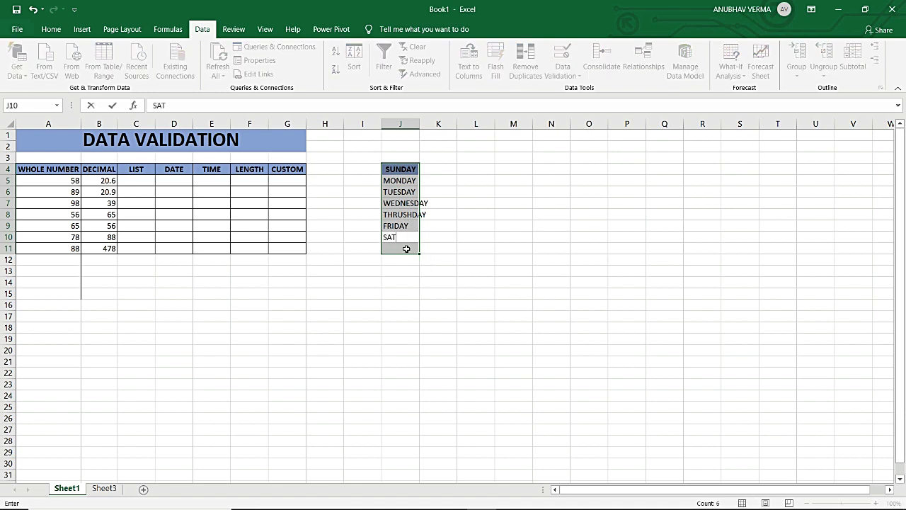
type("URDAY")
key("Return")
left_click(577, 212)
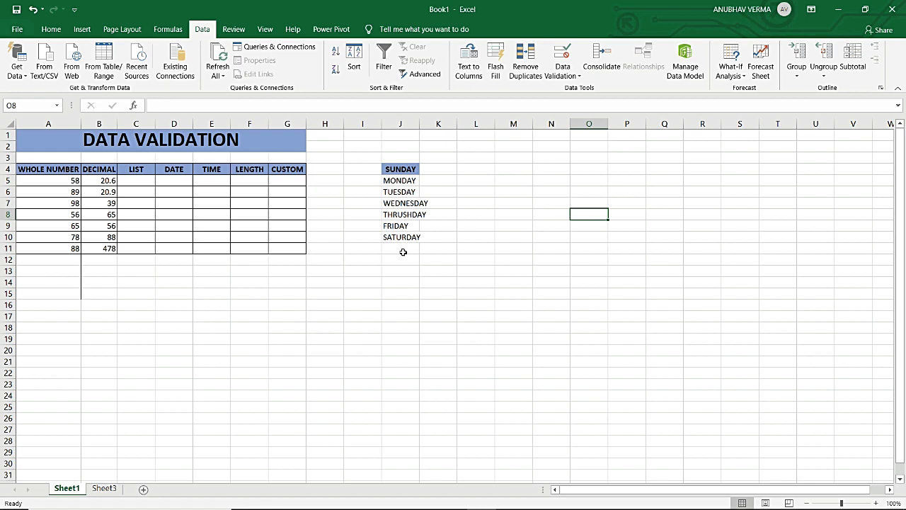
- Give C5 a List validation rule with source =$J$4:$J$10, the weekday names
left_click_drag(409, 170, 405, 239)
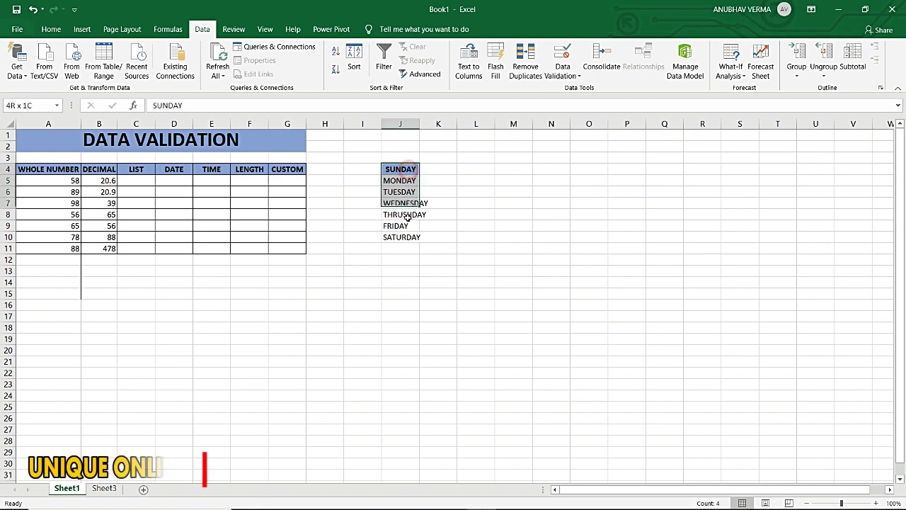
left_click(373, 293)
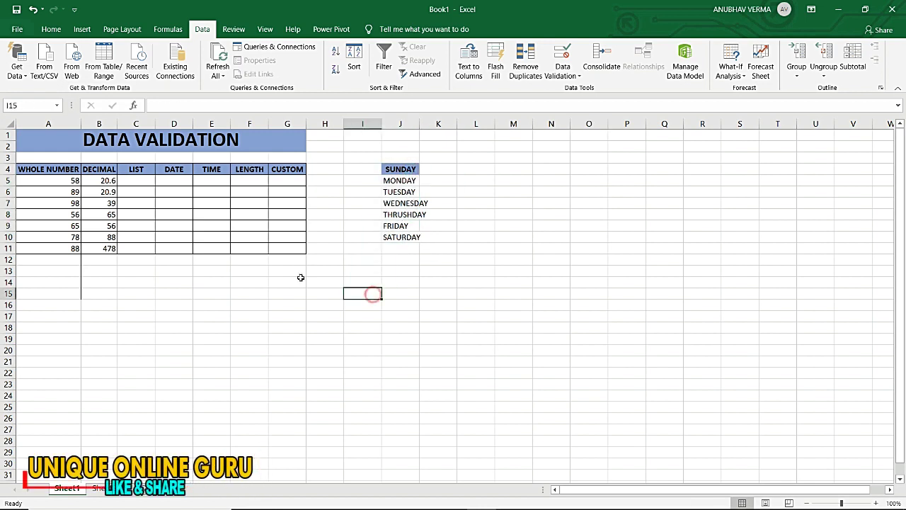
left_click(145, 180)
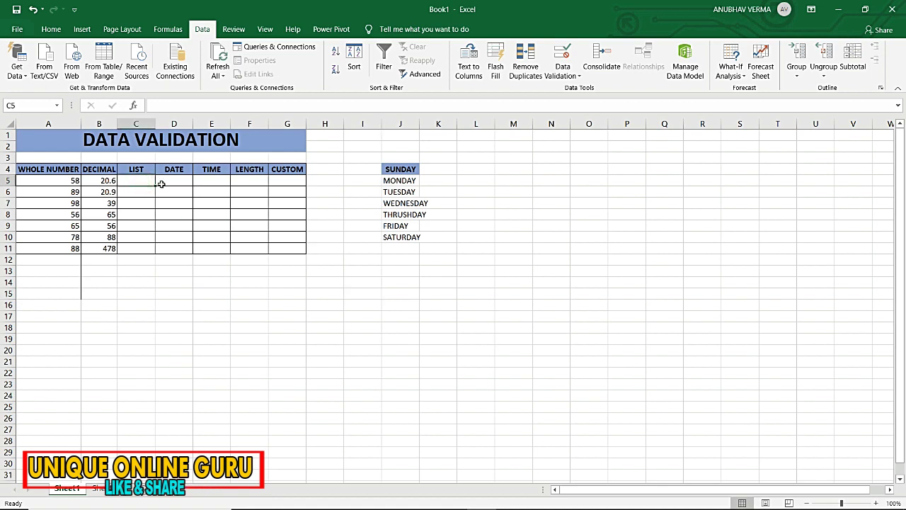
left_click(140, 181)
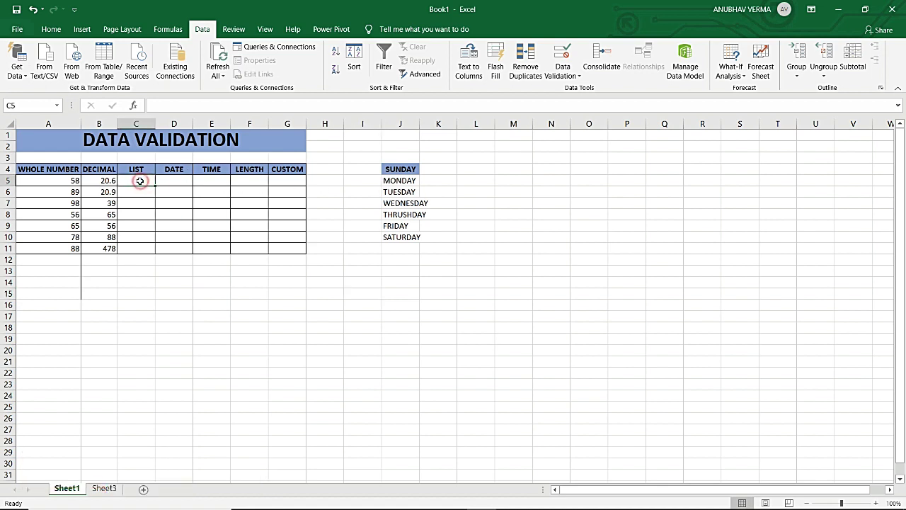
left_click(577, 76)
left_click(578, 90)
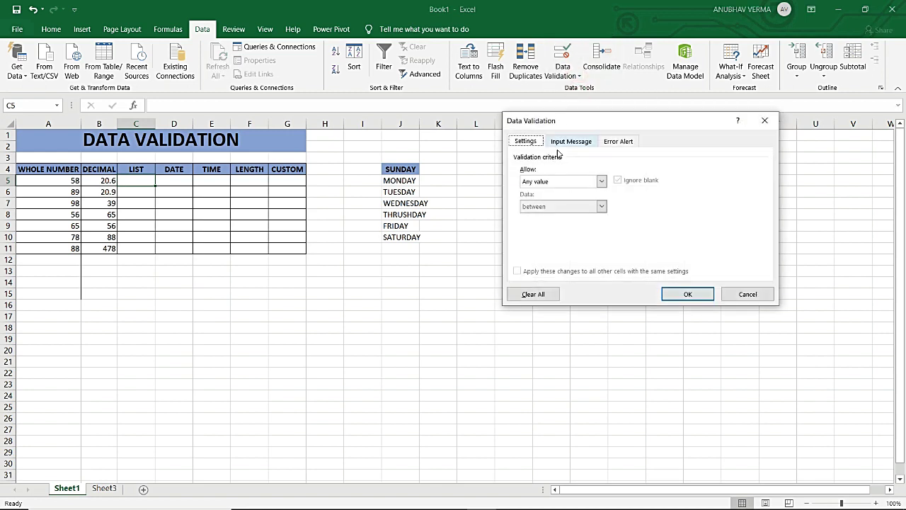
left_click(554, 184)
left_click(549, 214)
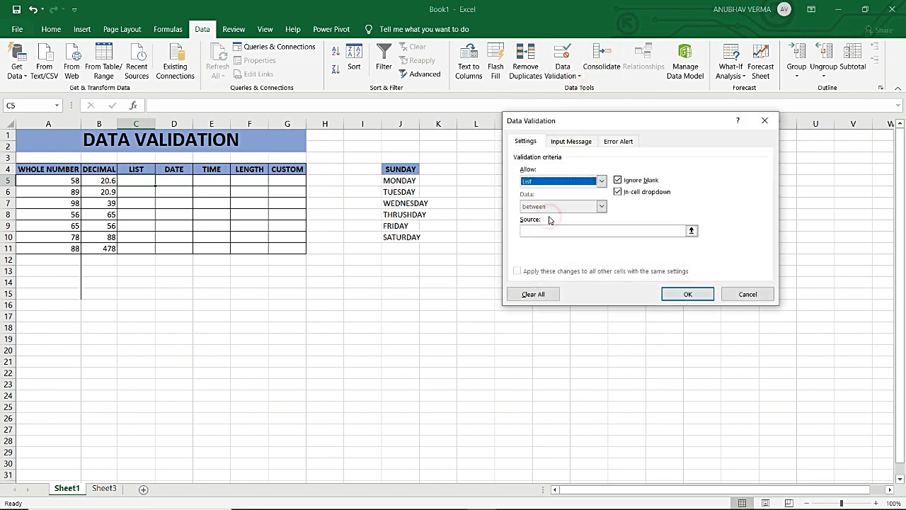
left_click(550, 230)
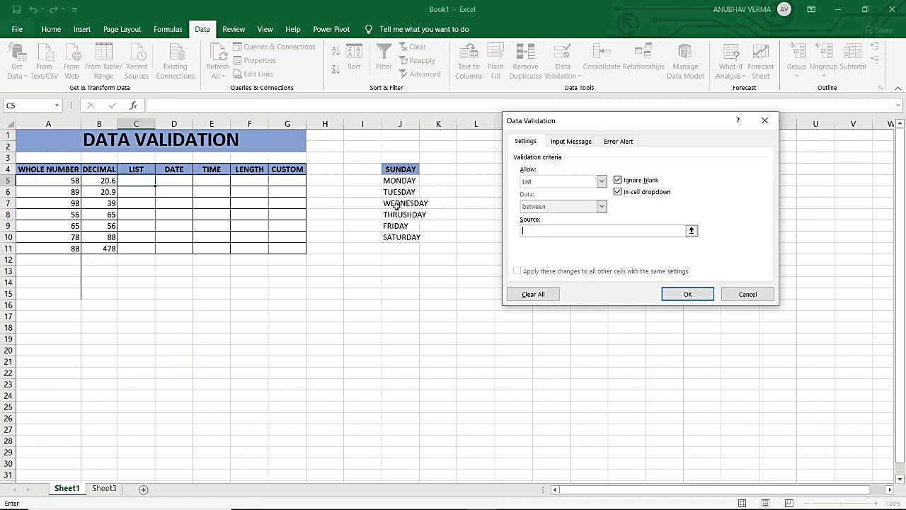
left_click_drag(408, 173, 411, 237)
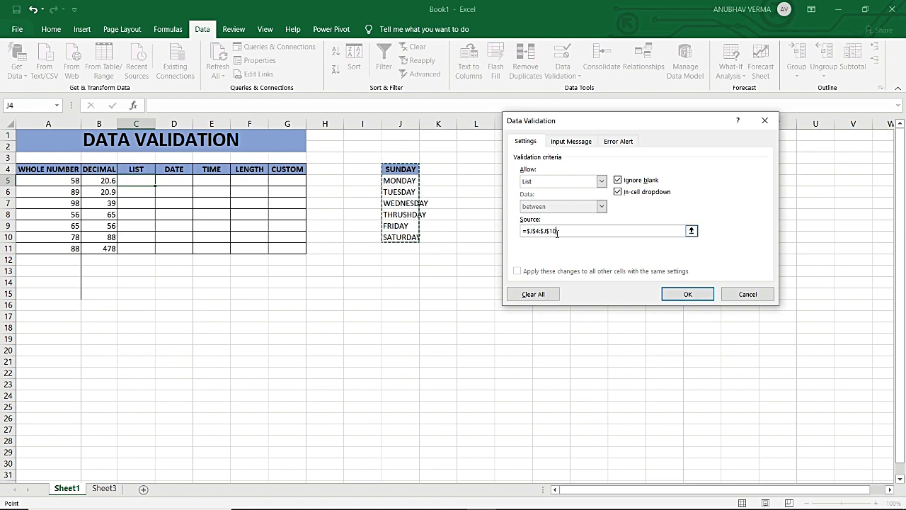
left_click(703, 300)
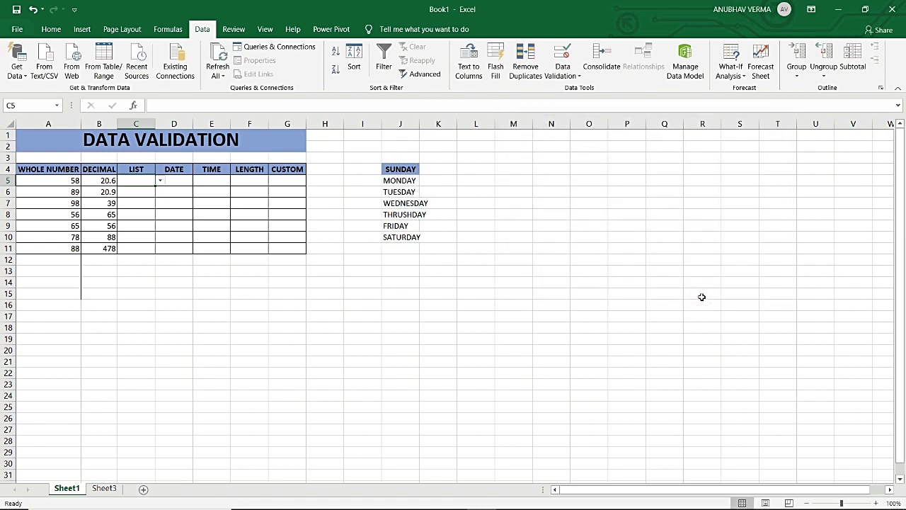
- Choose WEDNESDAY for C5 from its dropdown after trying SATURDAY and TUESDAY
left_click(161, 181)
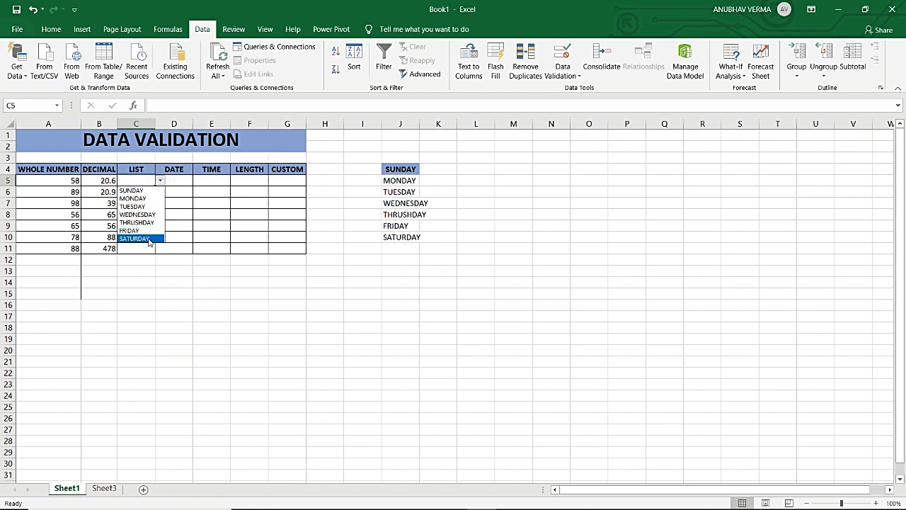
left_click(147, 239)
left_click(161, 188)
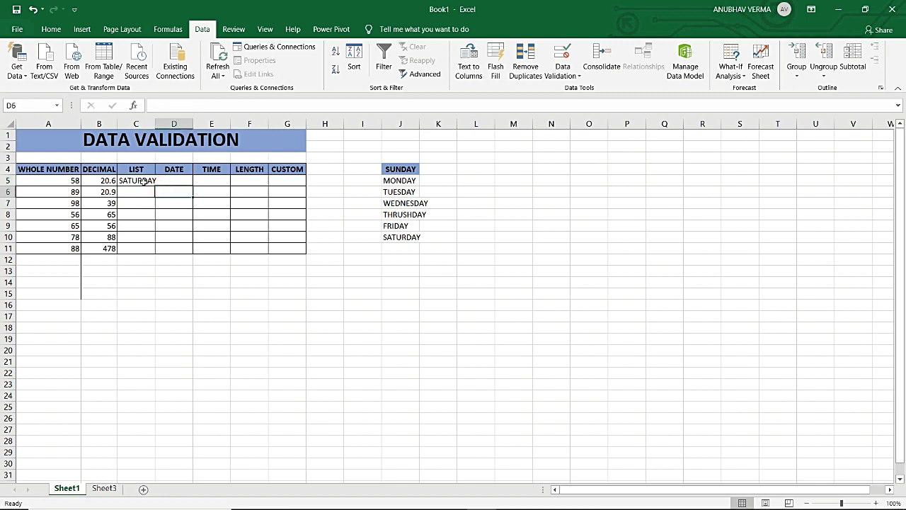
left_click(144, 182)
left_click(161, 181)
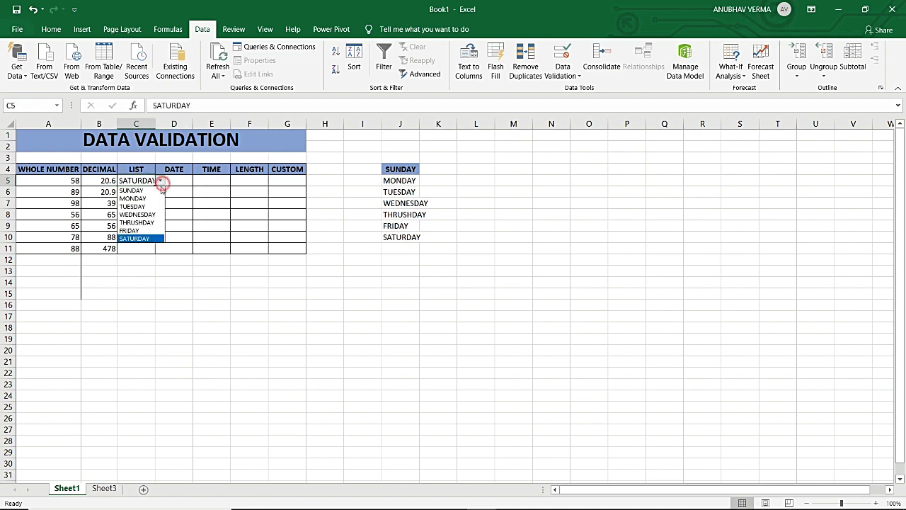
left_click(149, 206)
left_click(161, 181)
left_click(145, 206)
left_click(160, 181)
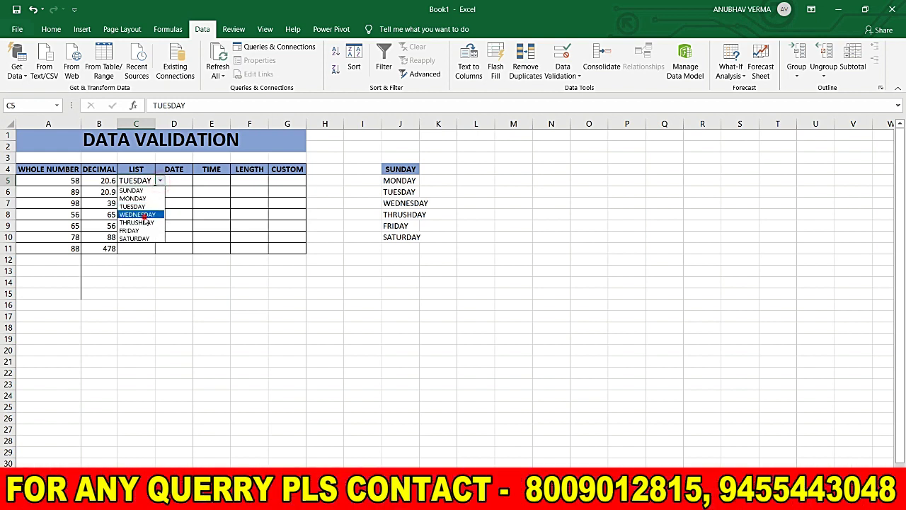
left_click(143, 214)
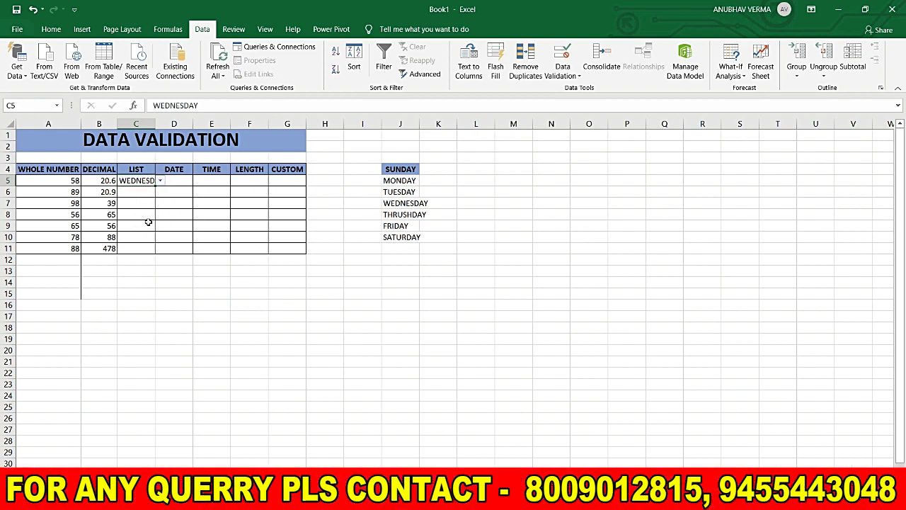
left_click(553, 167)
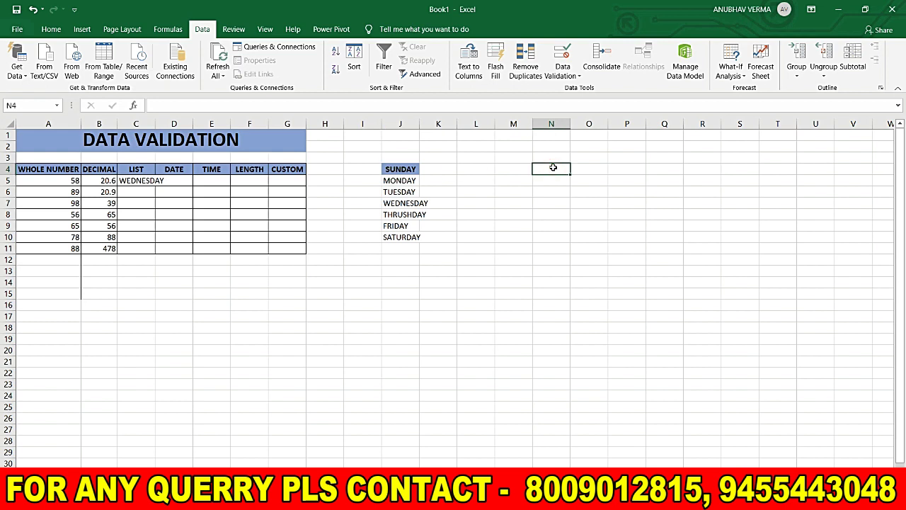
- Give N4 a list rule sourced from the header row A4:G4, then pick CUSTOM from its dropdown
left_click(570, 77)
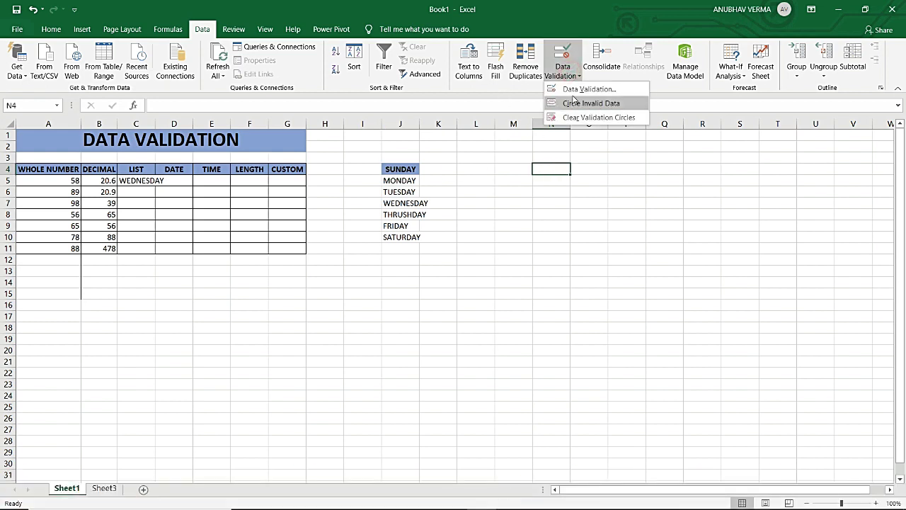
left_click(574, 89)
left_click(553, 182)
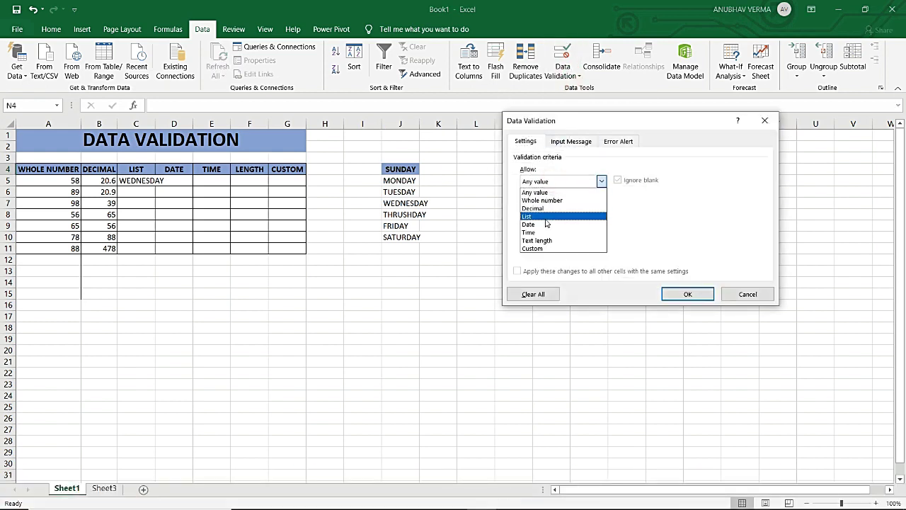
left_click(543, 216)
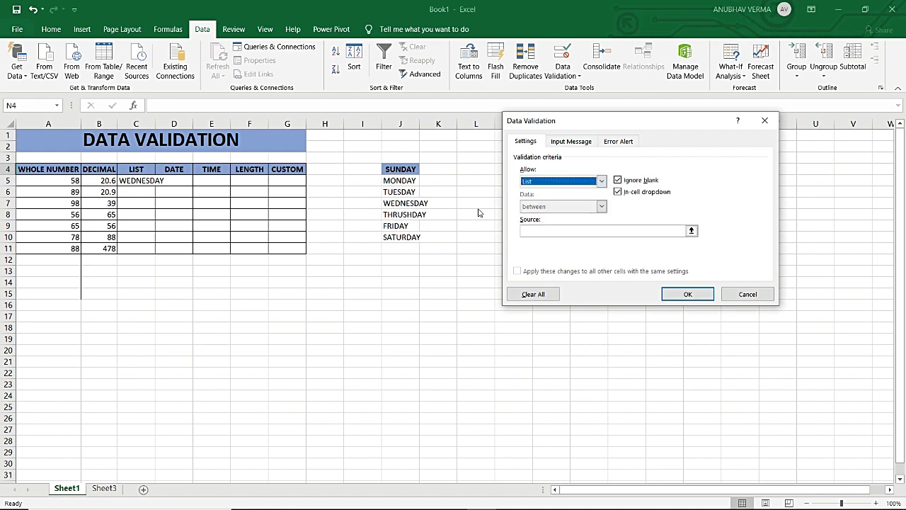
left_click(541, 228)
left_click_drag(49, 170, 294, 170)
left_click(678, 295)
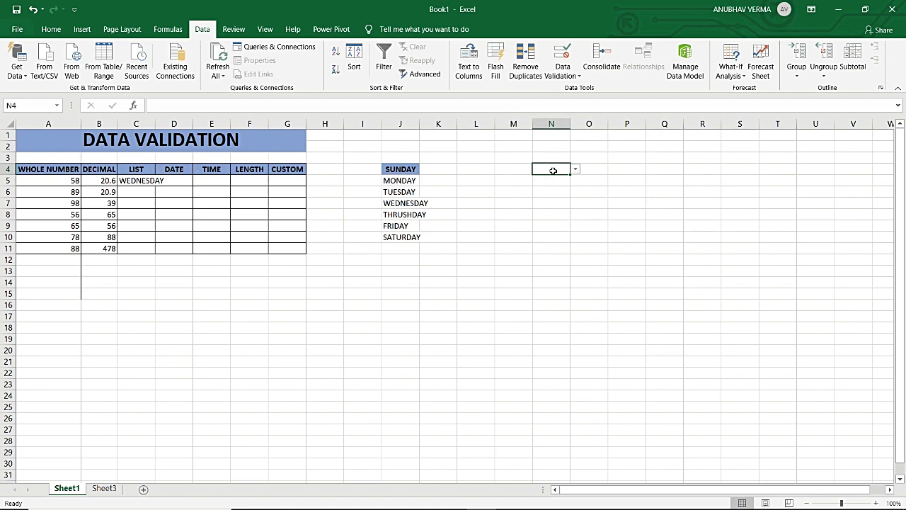
left_click(575, 169)
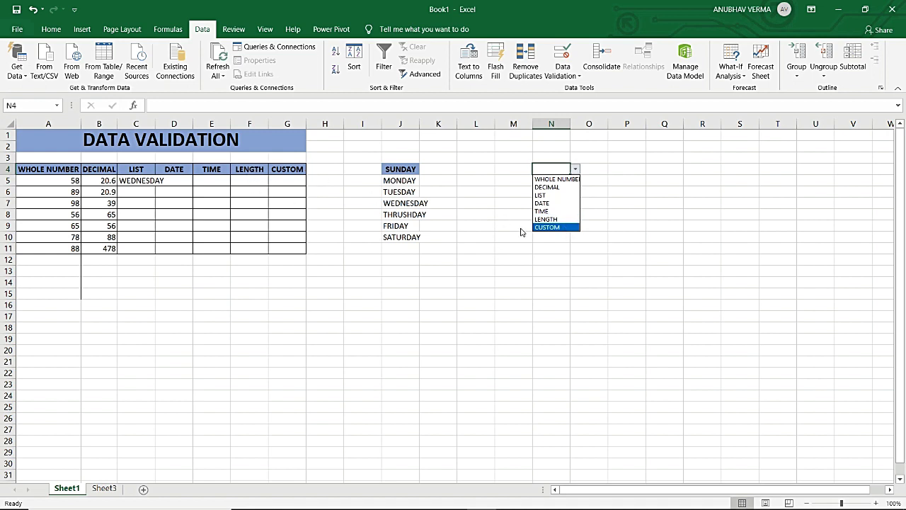
left_click(535, 227)
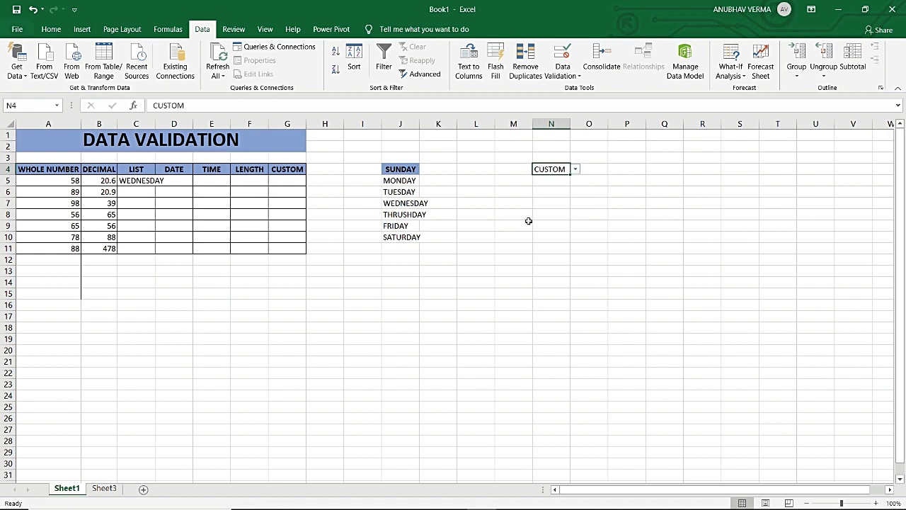
- Select D5:D11 and allow only dates between 1/8/2020 and 10/8/2020
left_click_drag(177, 183, 179, 250)
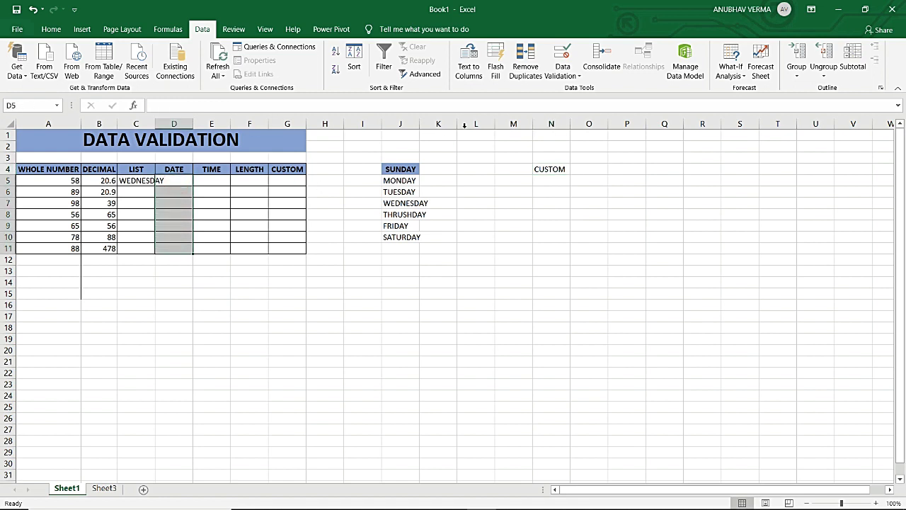
left_click(563, 75)
left_click(561, 90)
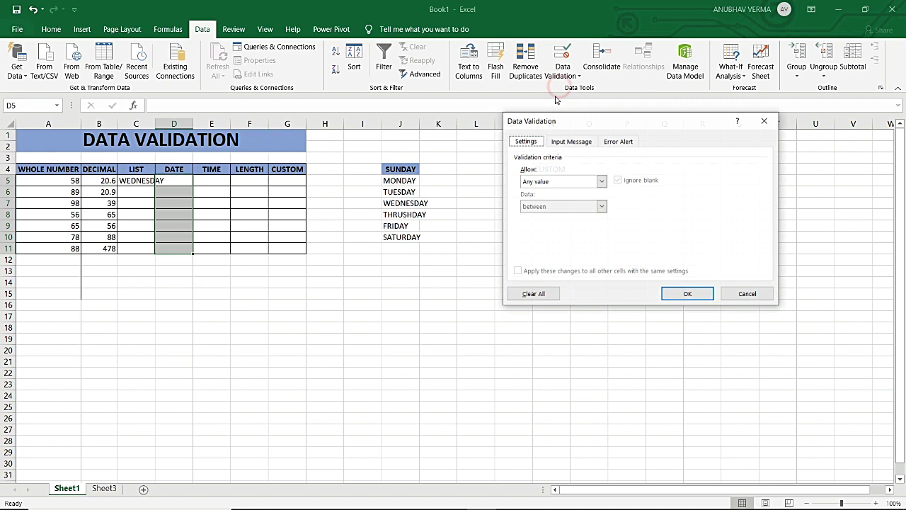
left_click(601, 181)
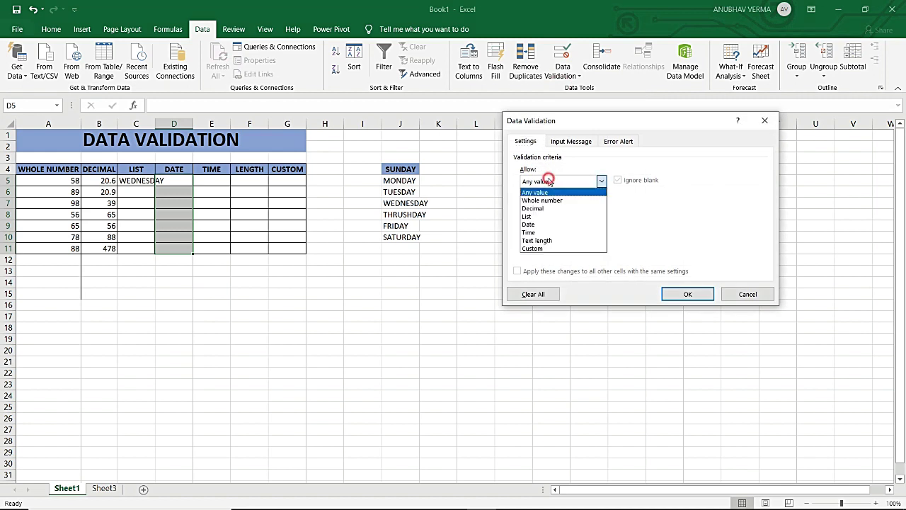
left_click(544, 224)
left_click(602, 206)
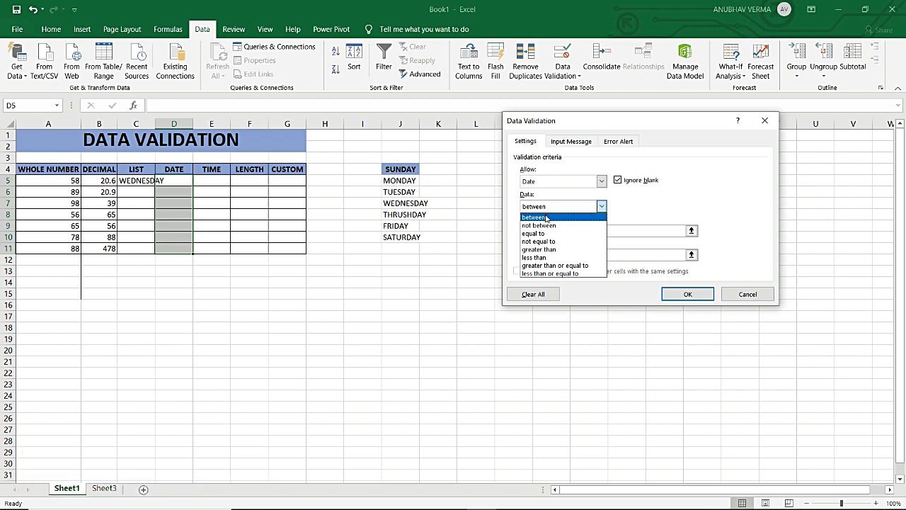
left_click(546, 217)
left_click(549, 232)
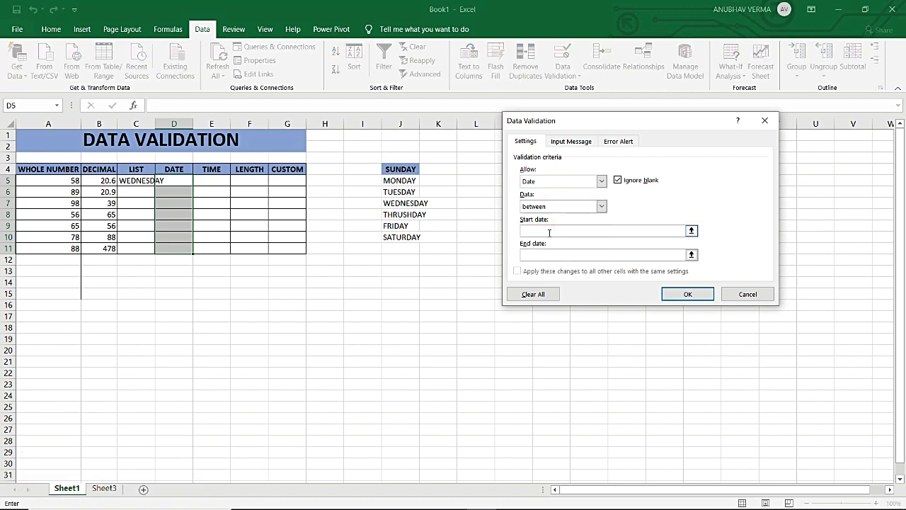
type("1/8/2020")
left_click(552, 257)
type("10/8/2020")
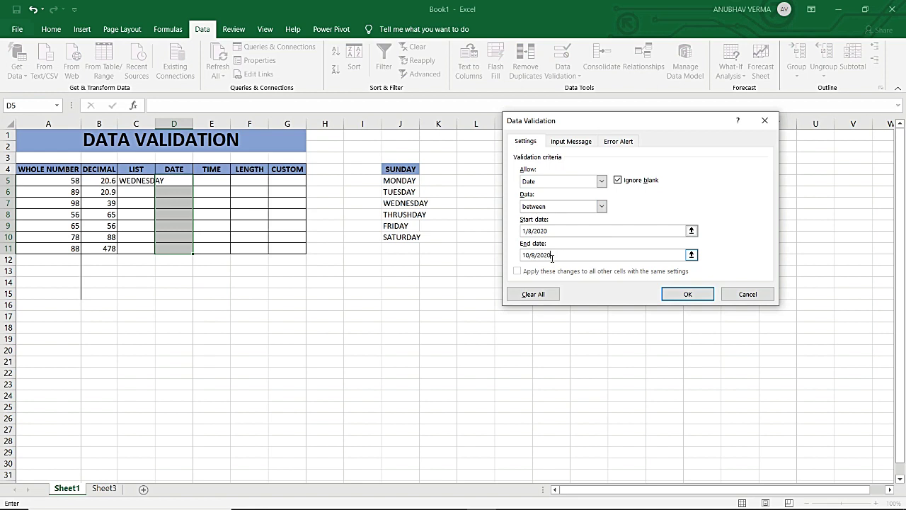
key("Return")
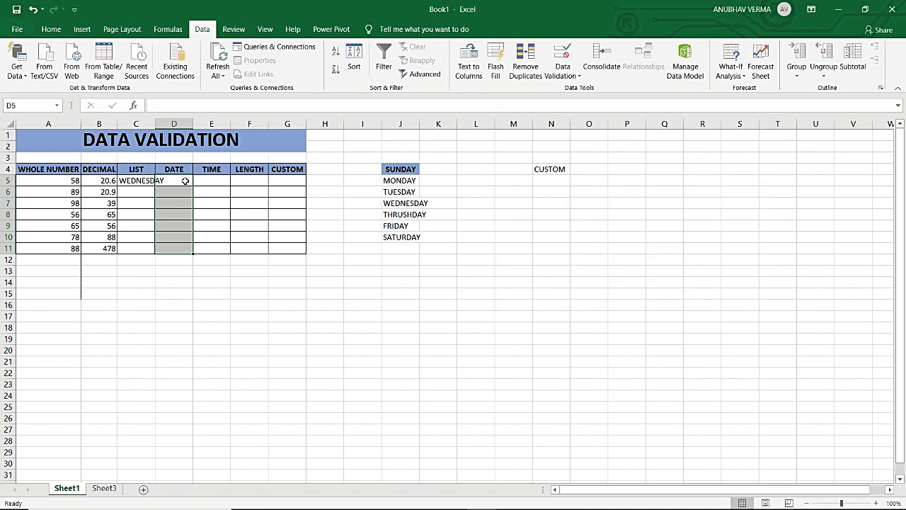
- Widen column C, then enter 1/8/2020 in D5 after 11/8/2020 and 31/7/2020 are rejected
left_click(177, 179)
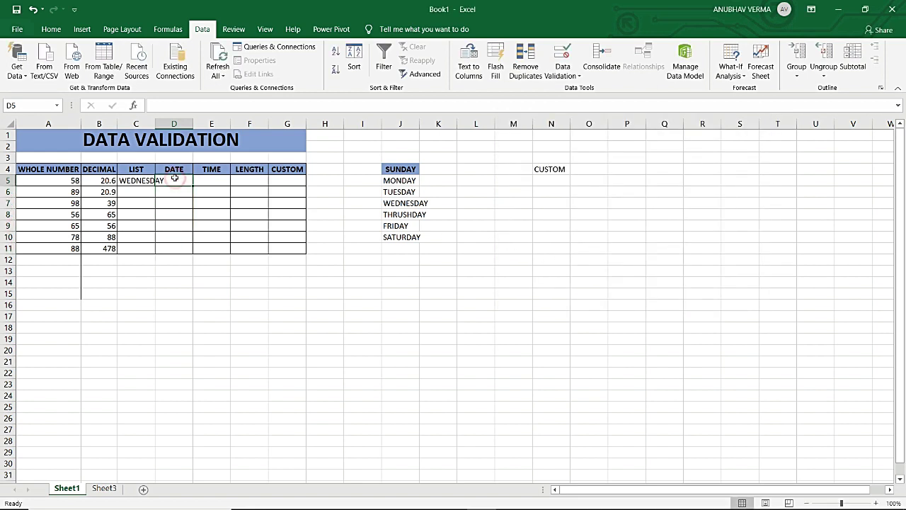
double_click(155, 124)
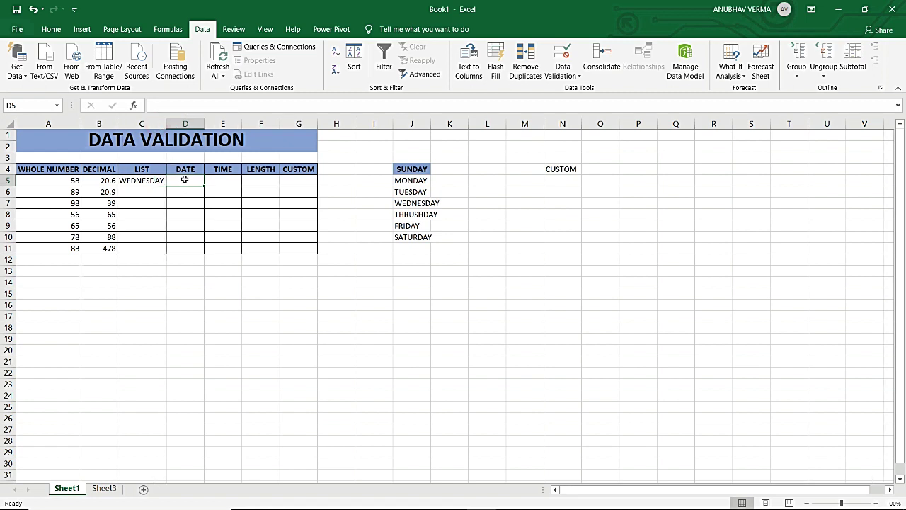
type("11/8/")
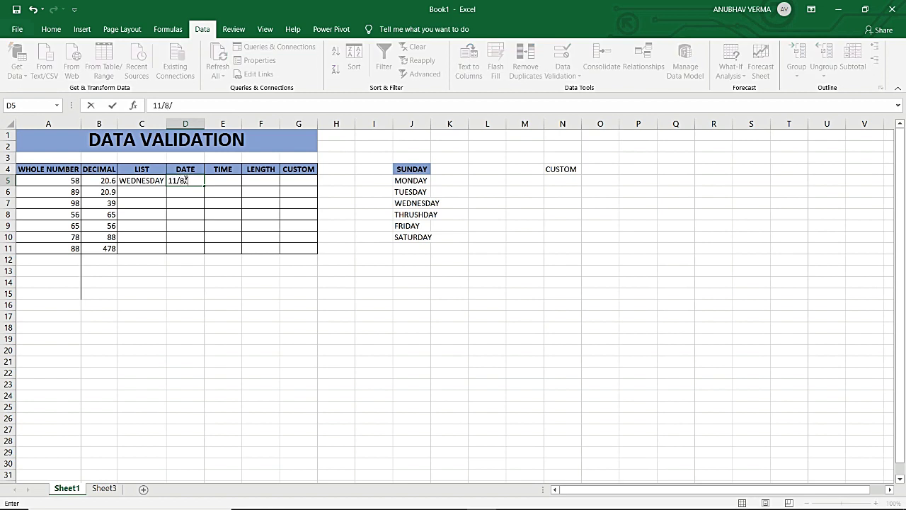
type("2020")
key("Return")
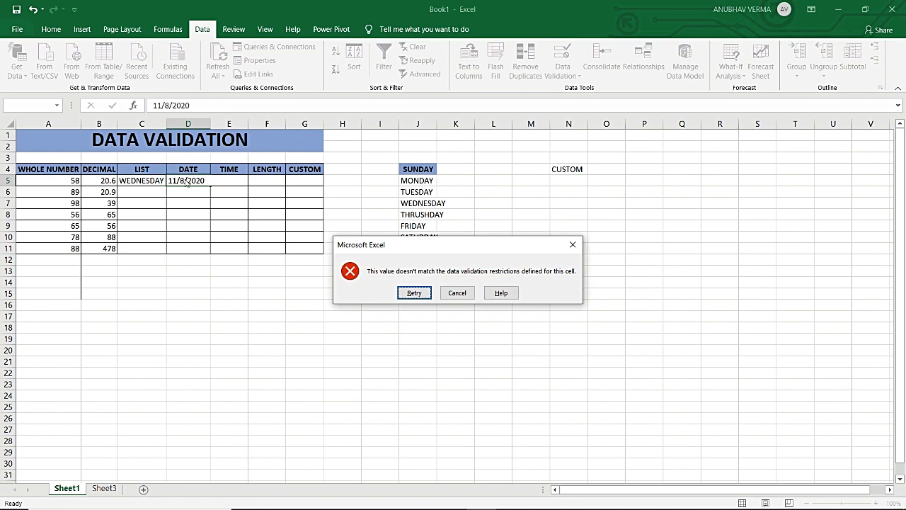
key("Return")
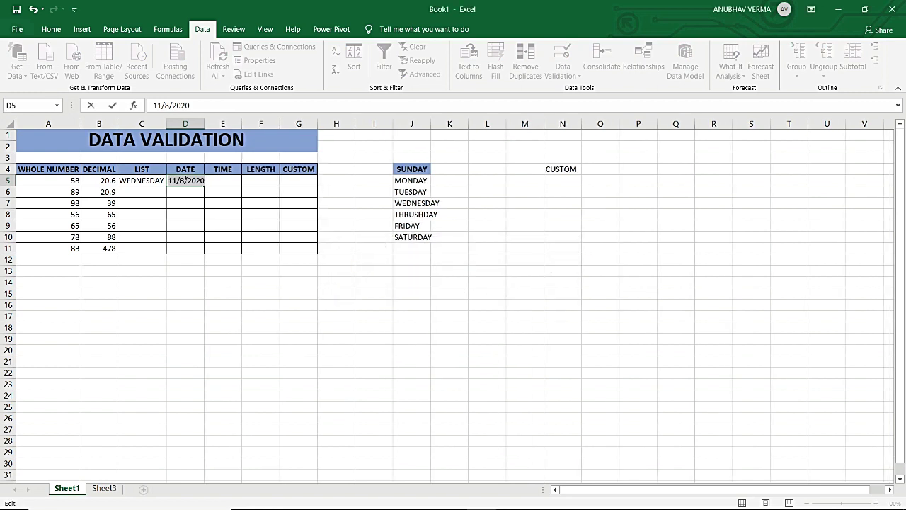
type("31/7/2020")
key("Return")
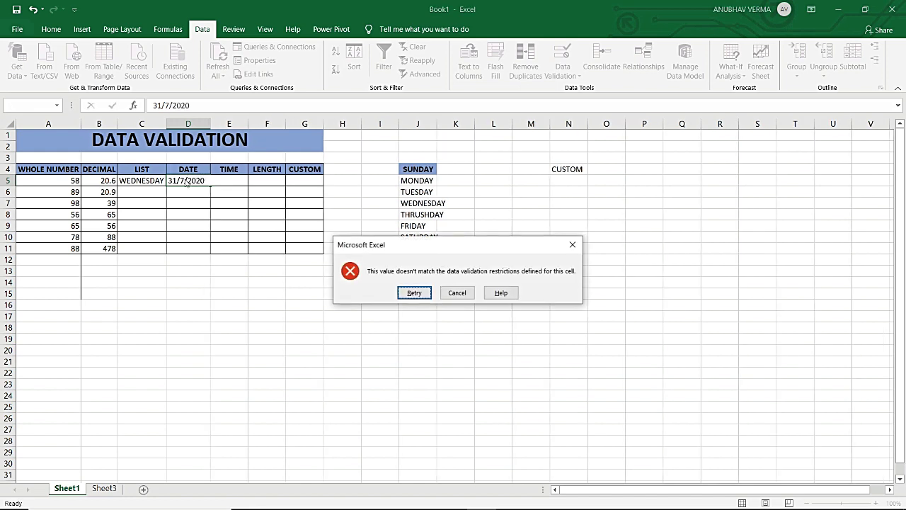
key("Return")
type("1/8/2020")
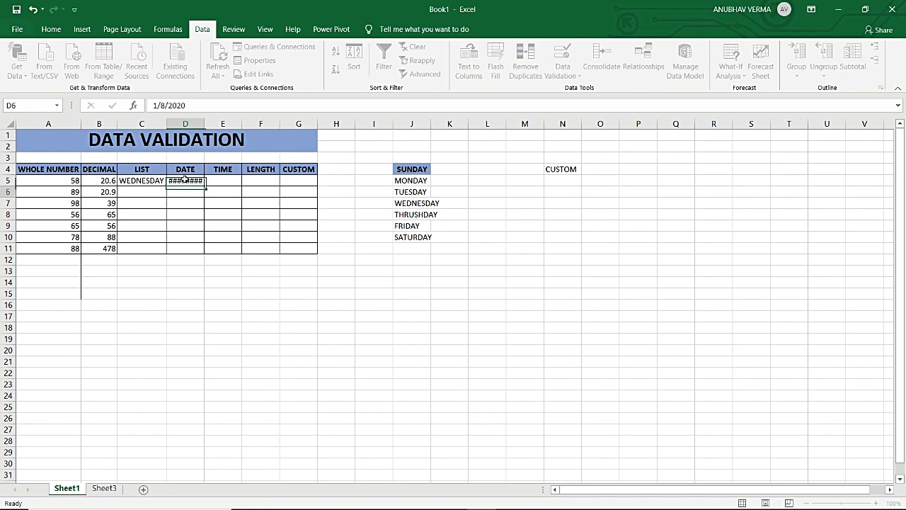
key("Return")
- Enter the dates 5/8/2020, 8/8/2020, 2/8/2020 and 3/8/2020 in D6 to D9
type("5/")
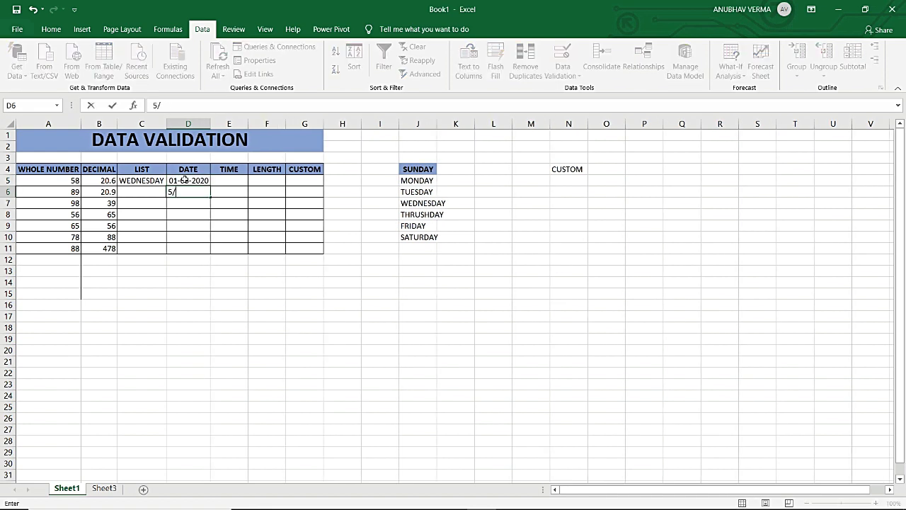
type("8/2020")
key("Return")
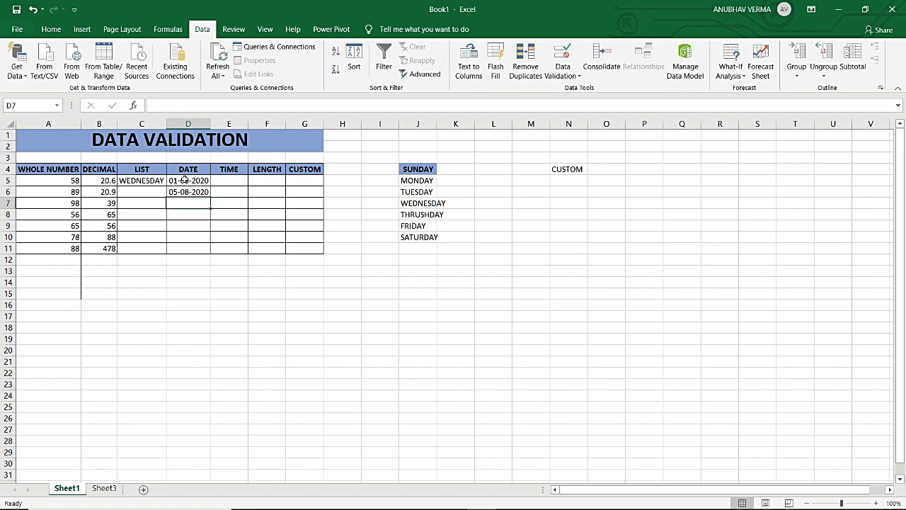
type("8/8/2020")
key("Return")
type("2")
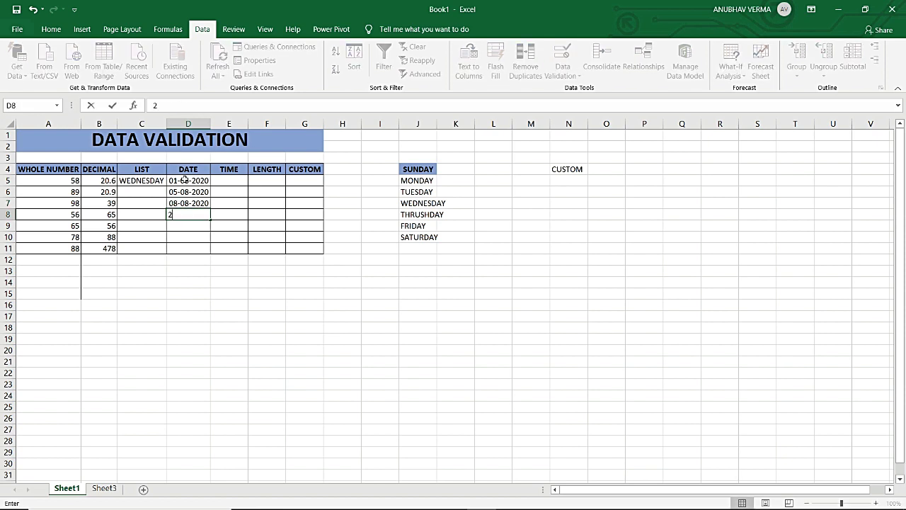
type("/8/202")
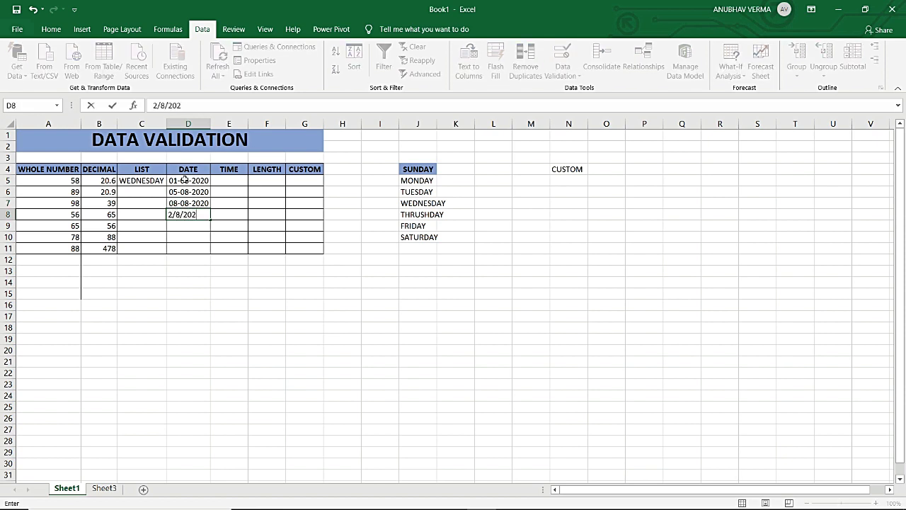
type("0")
key("Return")
type("3")
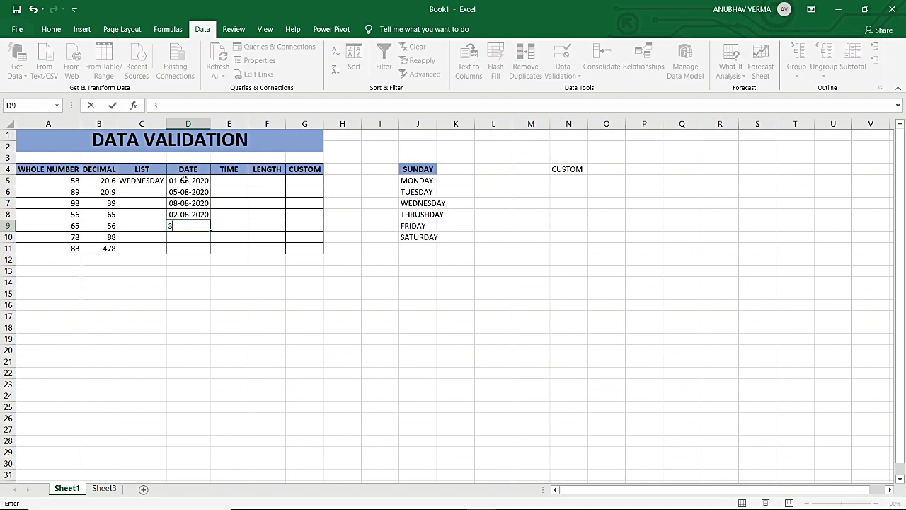
type("/8/2020")
key("Return")
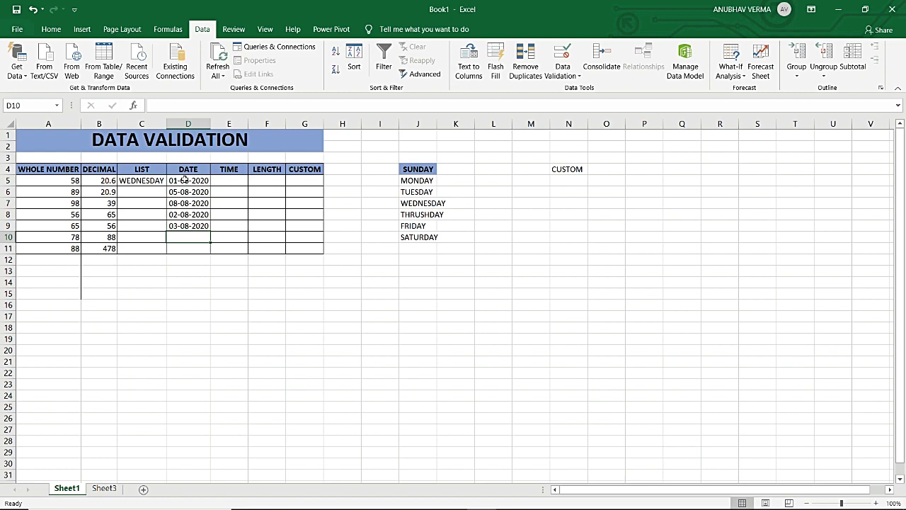
- Enter 5/8/2020 in D10 and 3/8/20 in D11 after 3/9/2020 is rejected
type("5/8/2020")
key("Return")
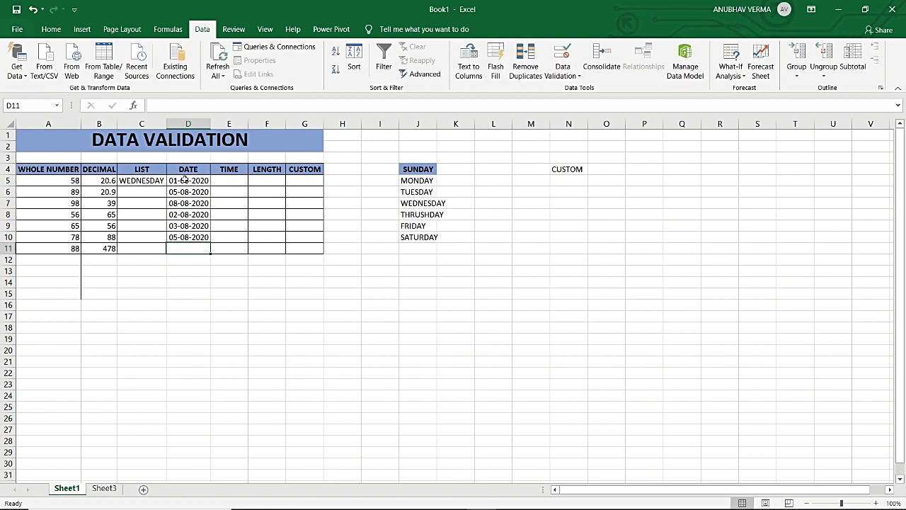
type("3/")
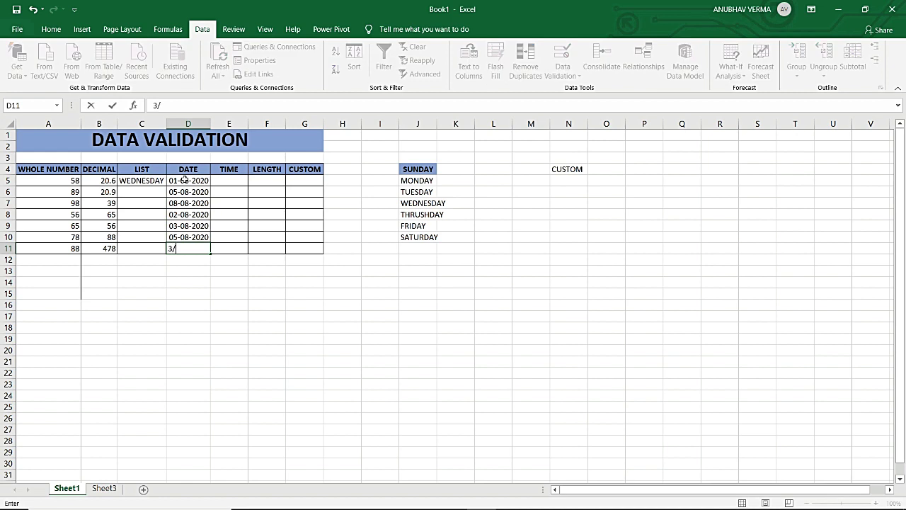
type("9/")
type("2020")
key("Return")
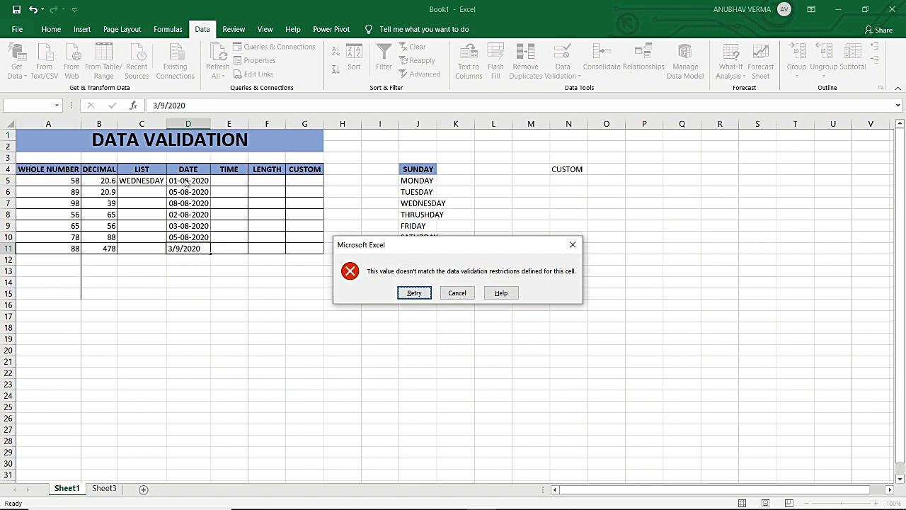
key("Return")
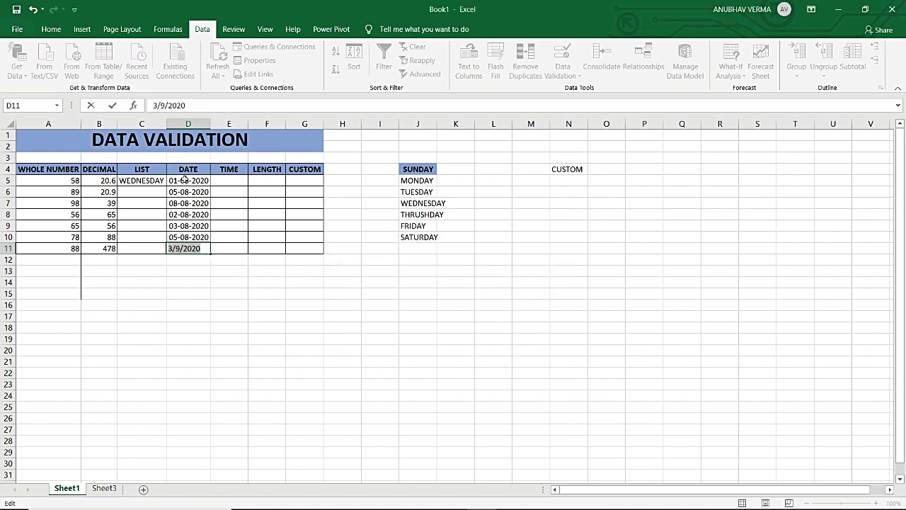
type("3/8/20")
key("Return")
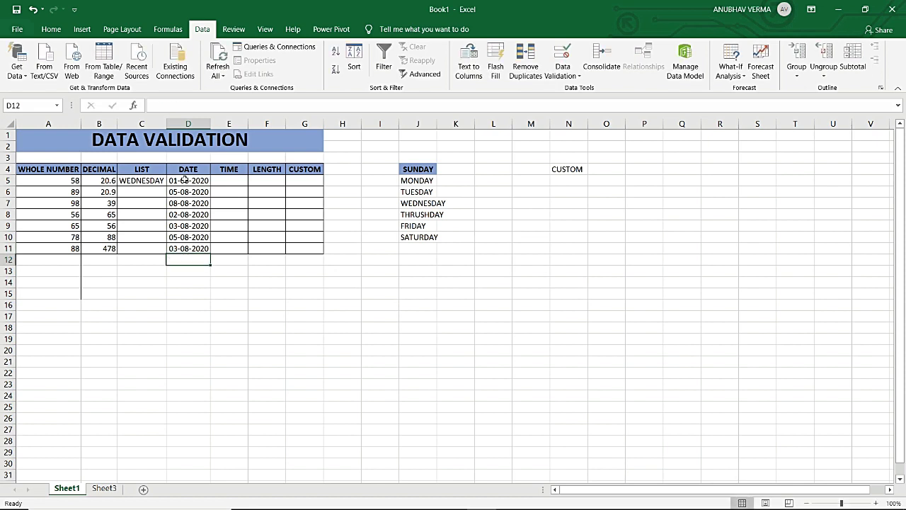
key("Right")
key("Up")
key("Up")
key("Up")
key("Up")
key("Up")
key("Up")
key("Up")
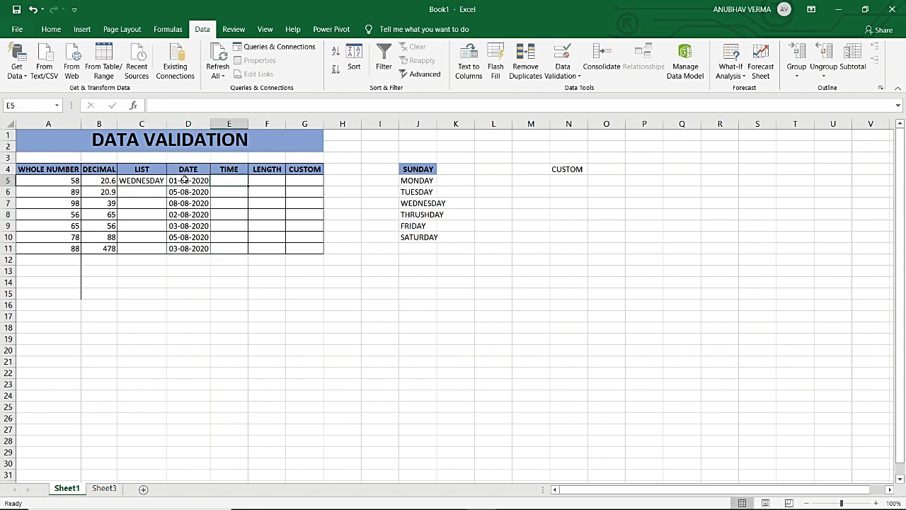
- Select E5:E11 and restrict them to a time equal to 7:00
key("shift+Down")
key("shift+Down")
key("shift+Down")
key("shift+Down")
key("shift+Down")
key("shift+Down")
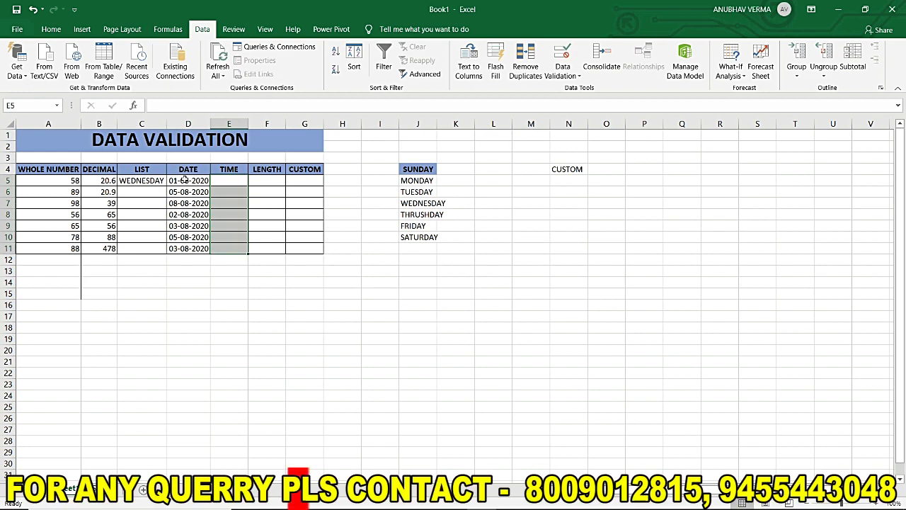
left_click(563, 76)
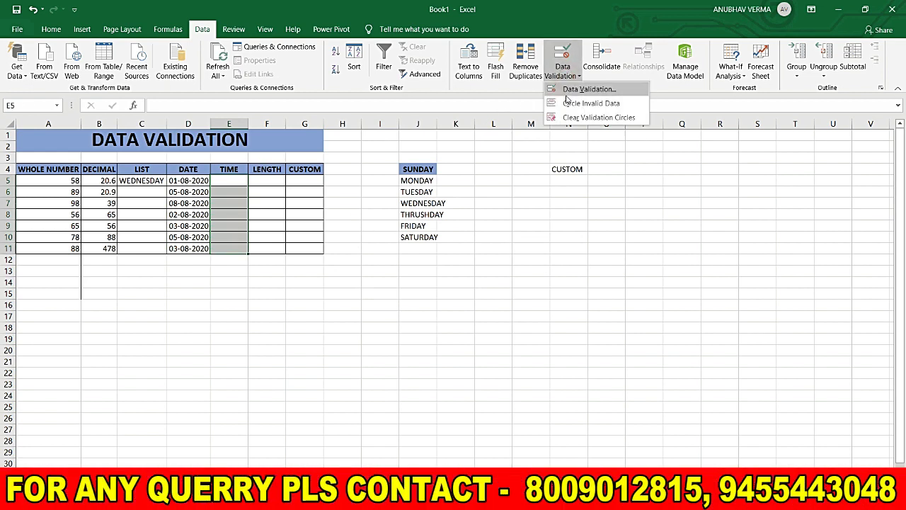
left_click(568, 93)
left_click(547, 182)
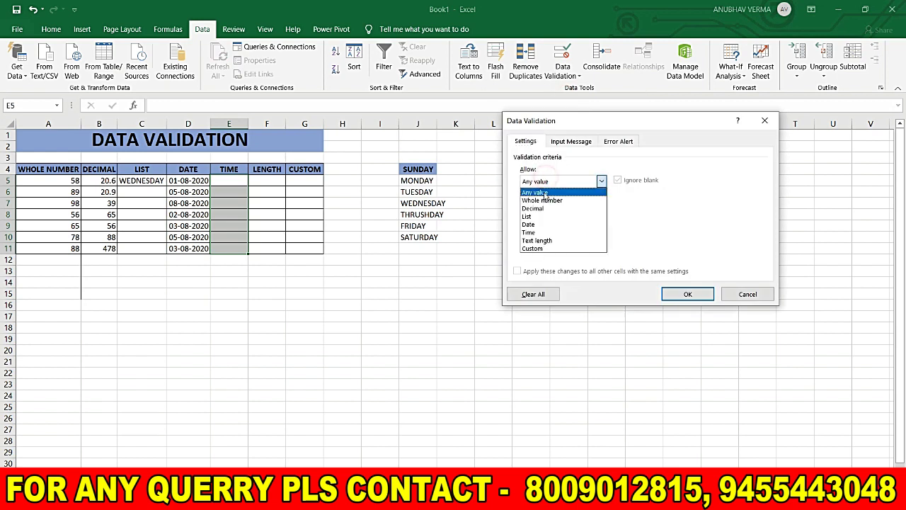
left_click(541, 233)
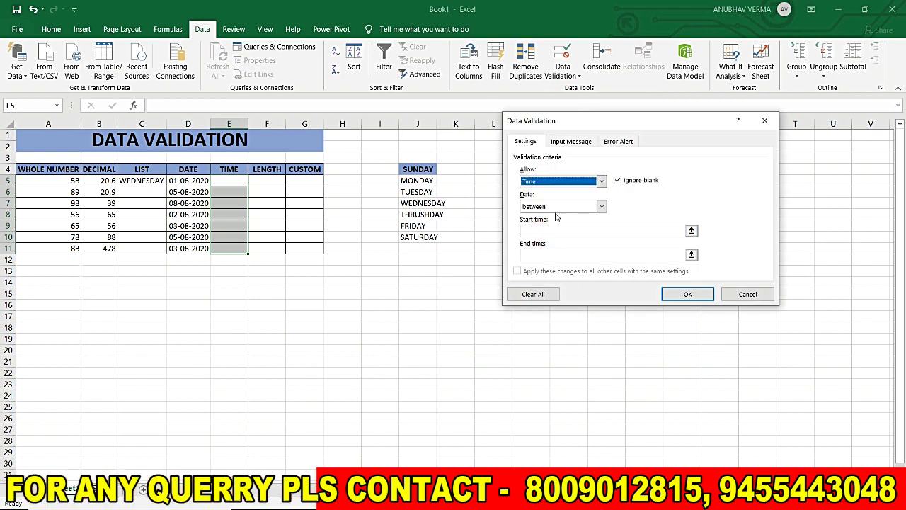
left_click(559, 206)
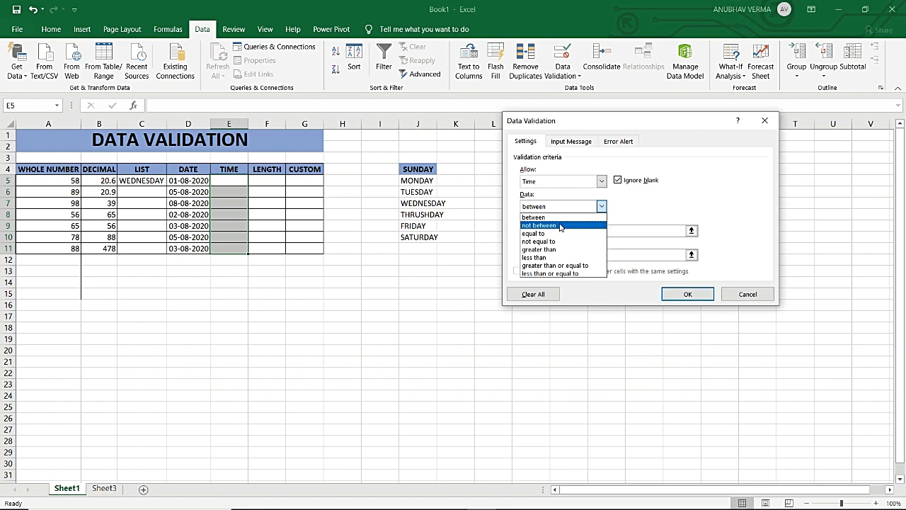
left_click(559, 233)
left_click(561, 230)
type("7:")
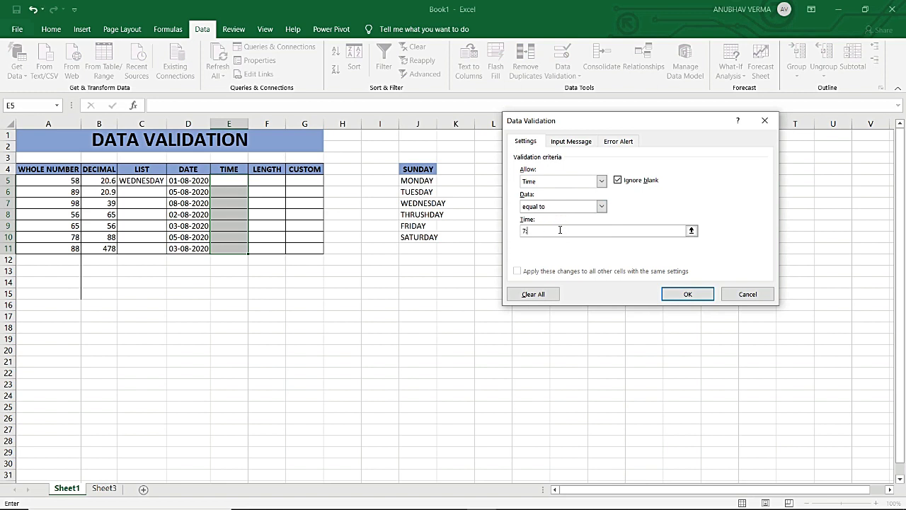
type("00")
key("Return")
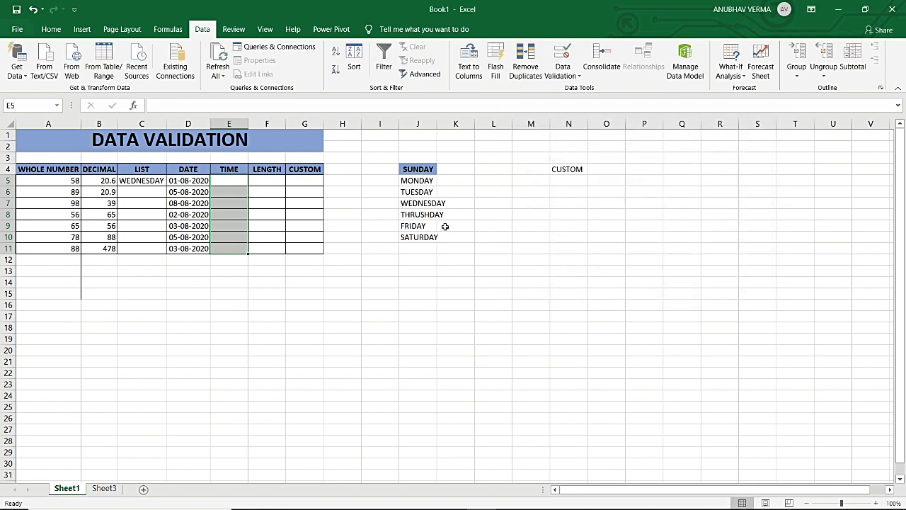
- Enter 7:00 in E5 and E6, retrying E6 after 8:00 is rejected
left_click(238, 181)
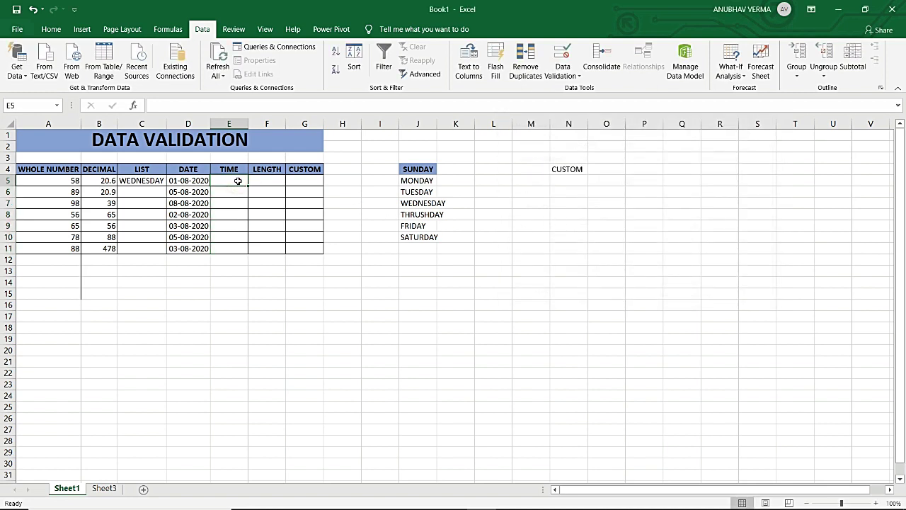
type("7:00")
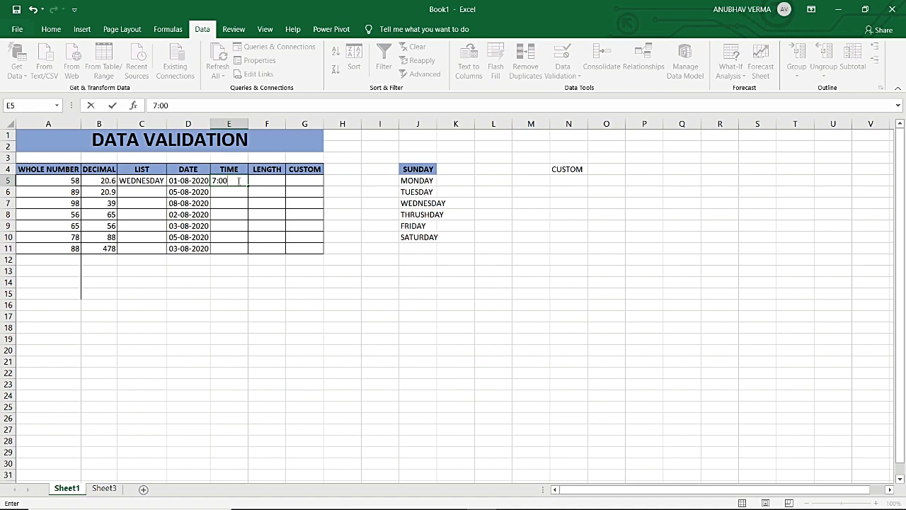
key("Return")
type("8")
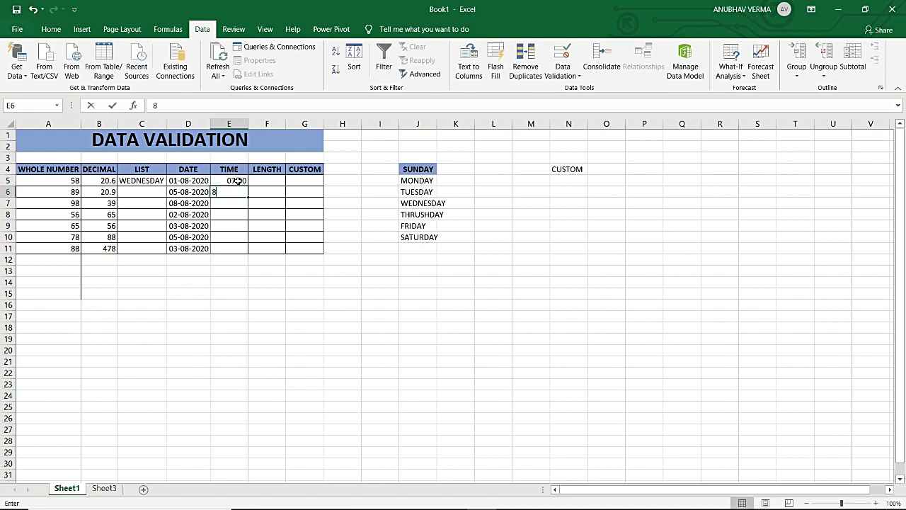
type(":00")
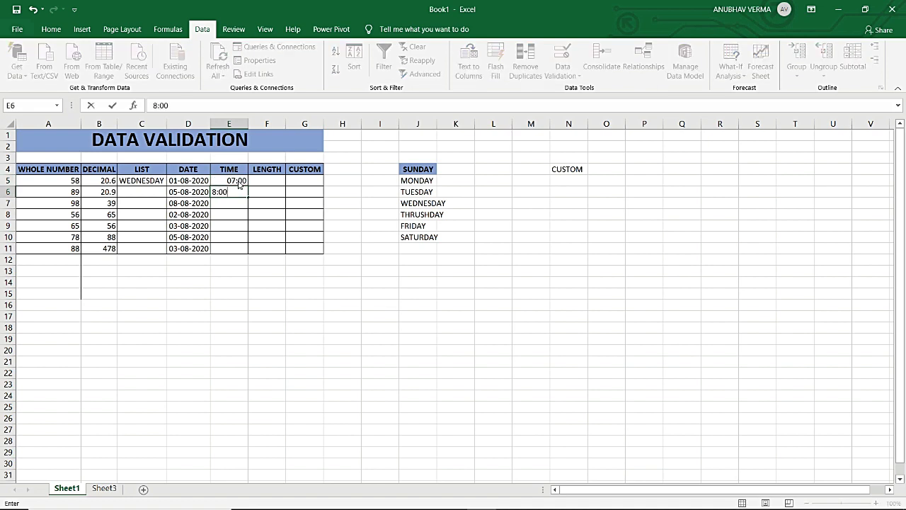
key("Return")
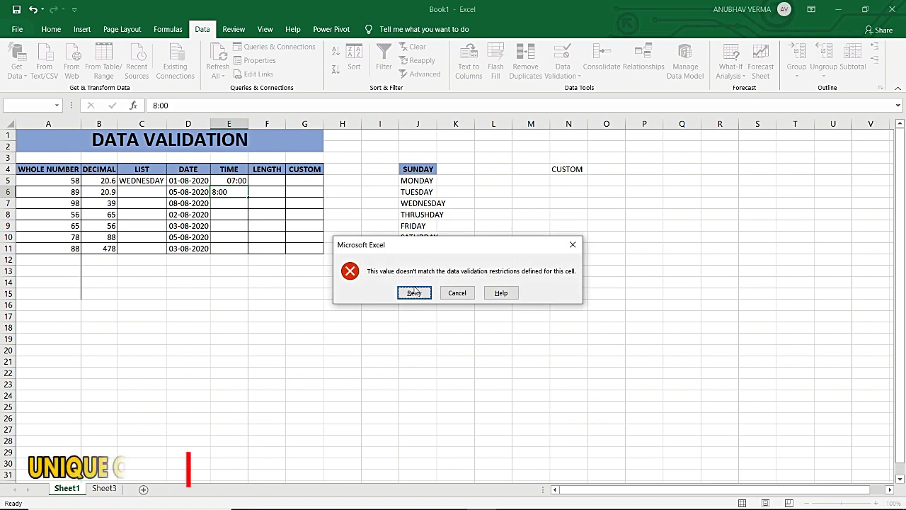
left_click(415, 293)
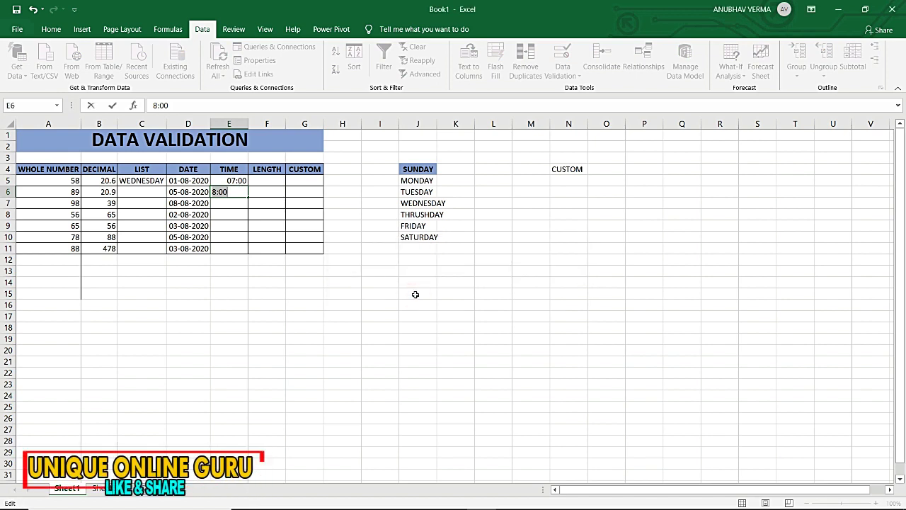
type("7")
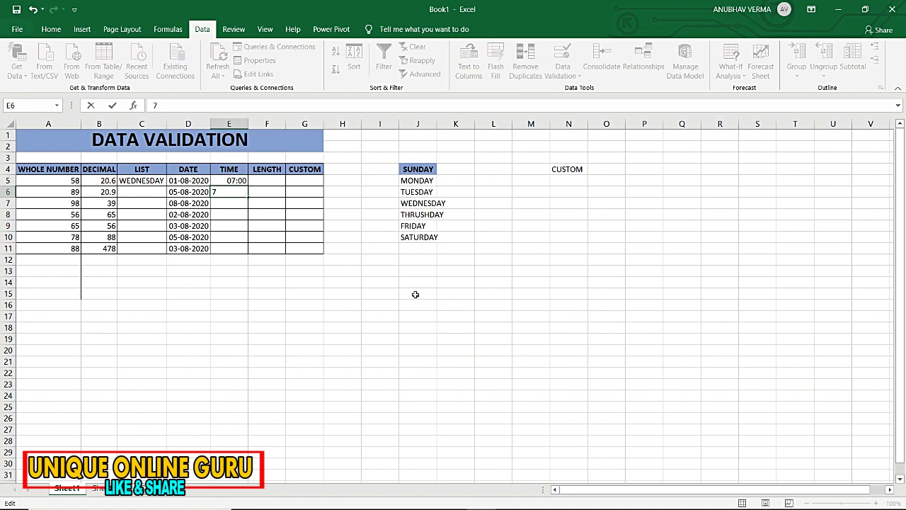
type(":00")
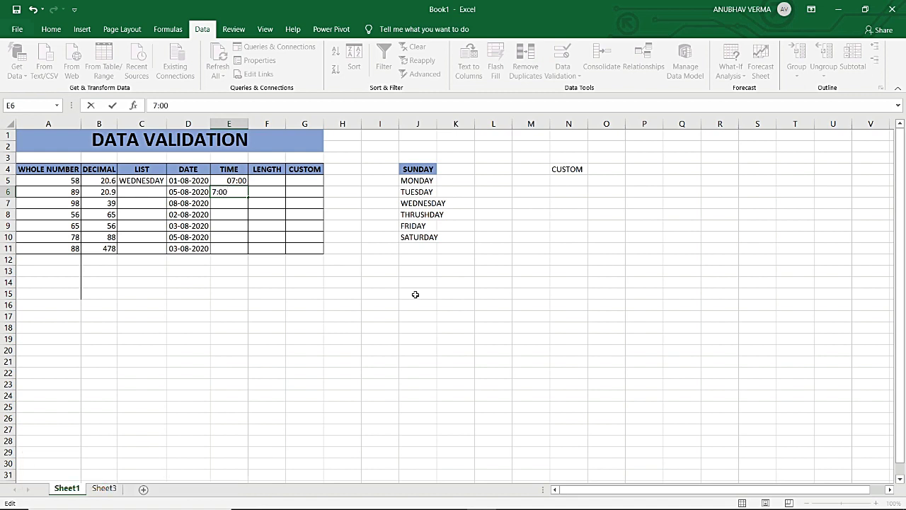
key("Return")
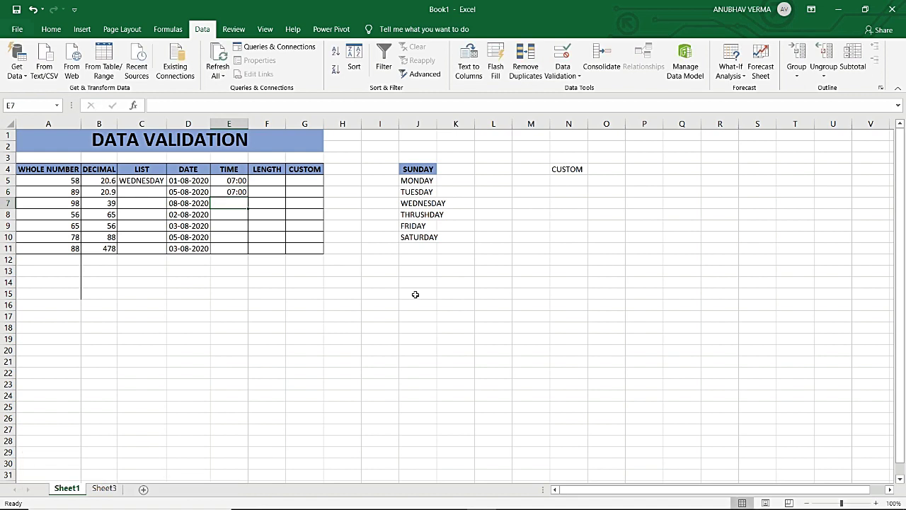
- Enter 7:00 in E7 after 7:01 is rejected, fill E8, and copy 07:00 down to E11
type("7:")
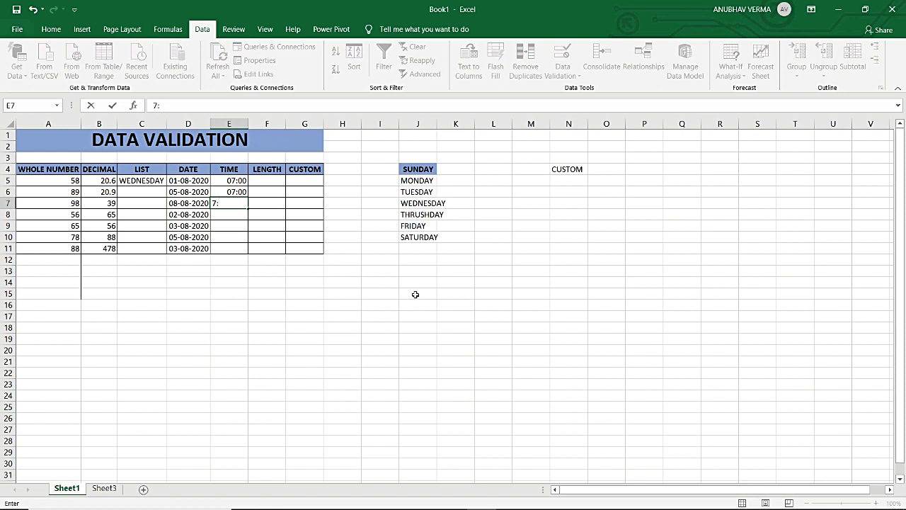
type("01")
key("Return")
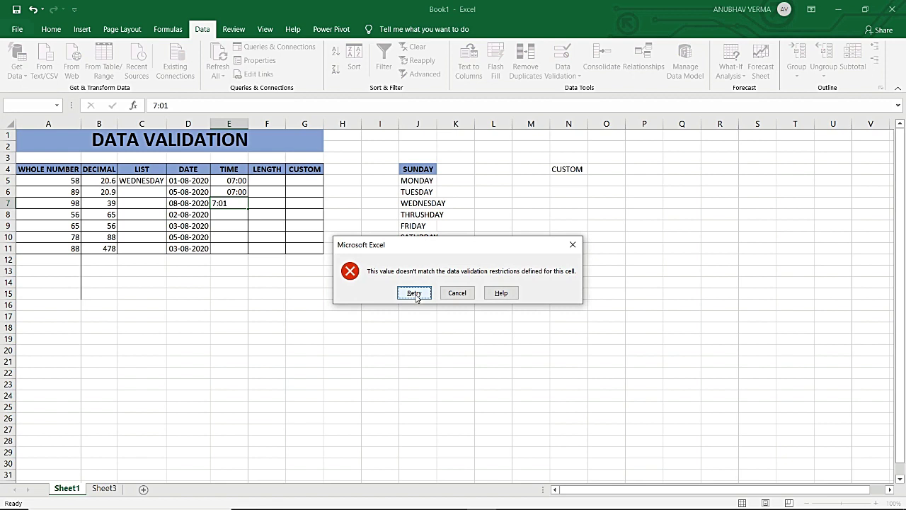
left_click(416, 293)
type("7:00")
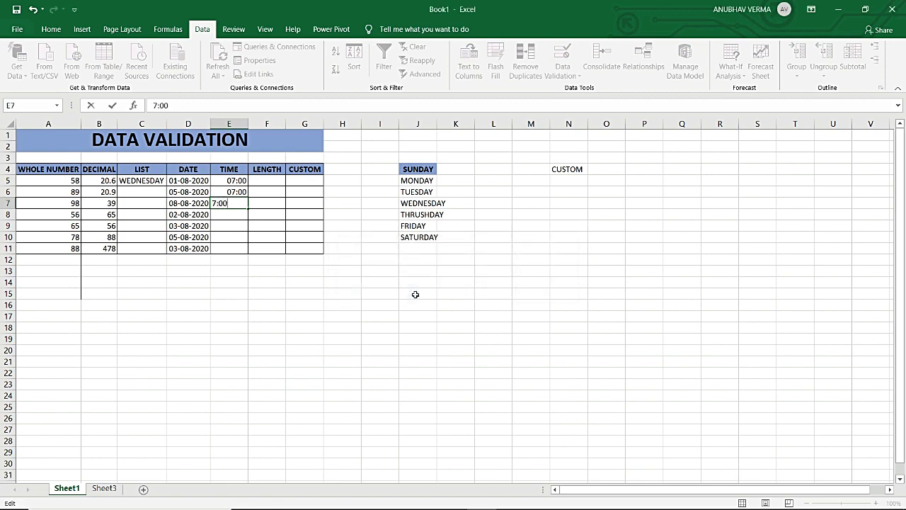
key("Return")
type("7")
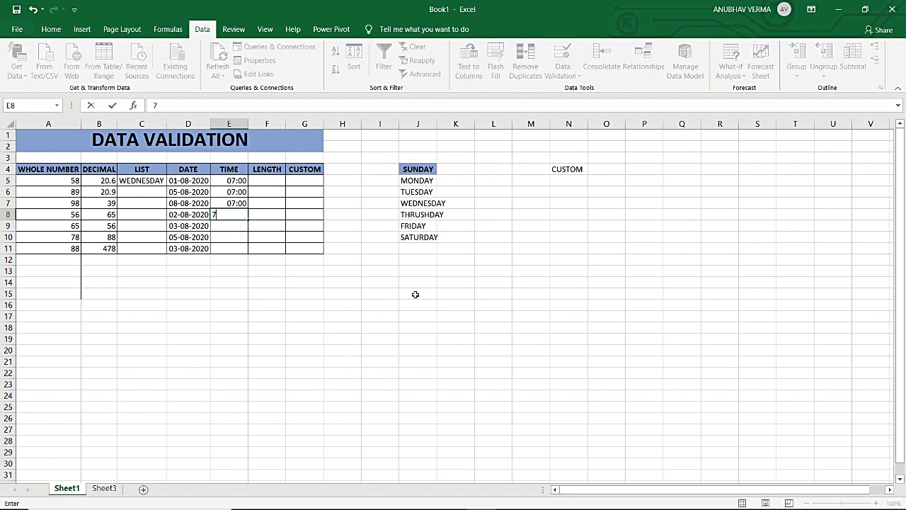
type(":00")
key("Return")
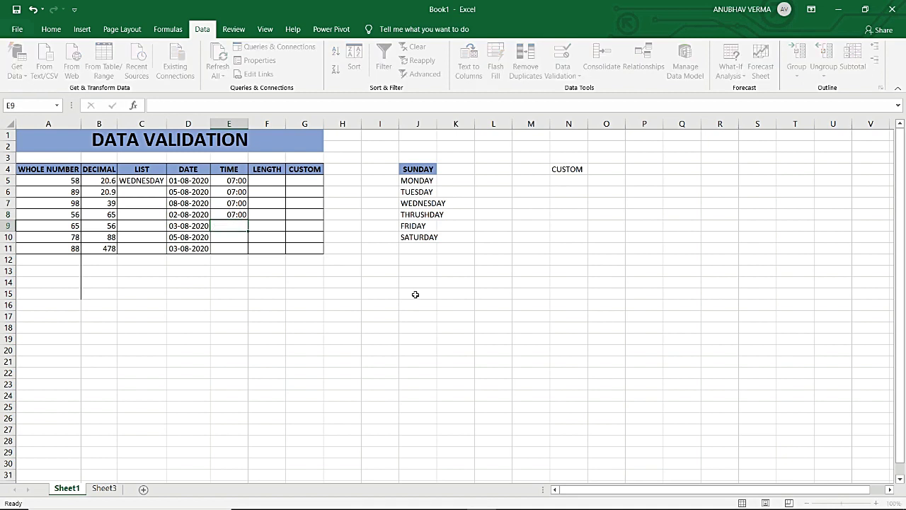
left_click_drag(226, 180, 249, 251)
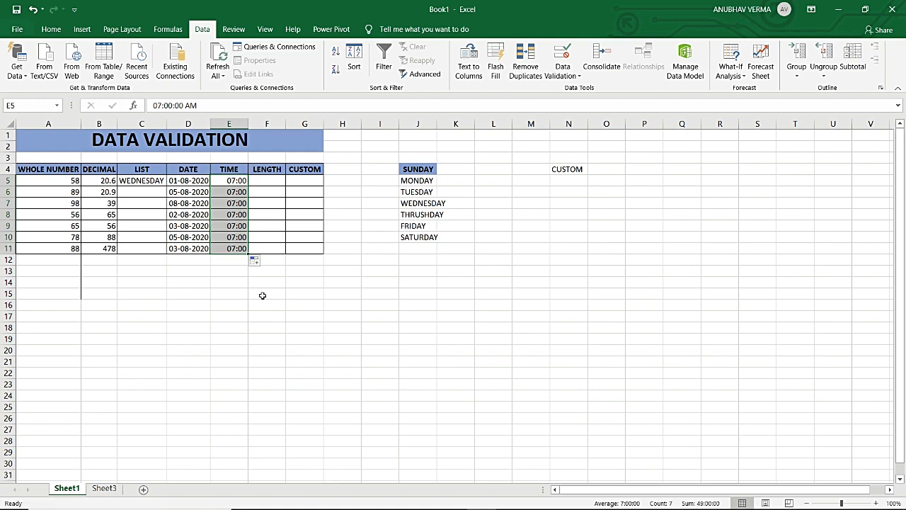
left_click(279, 182)
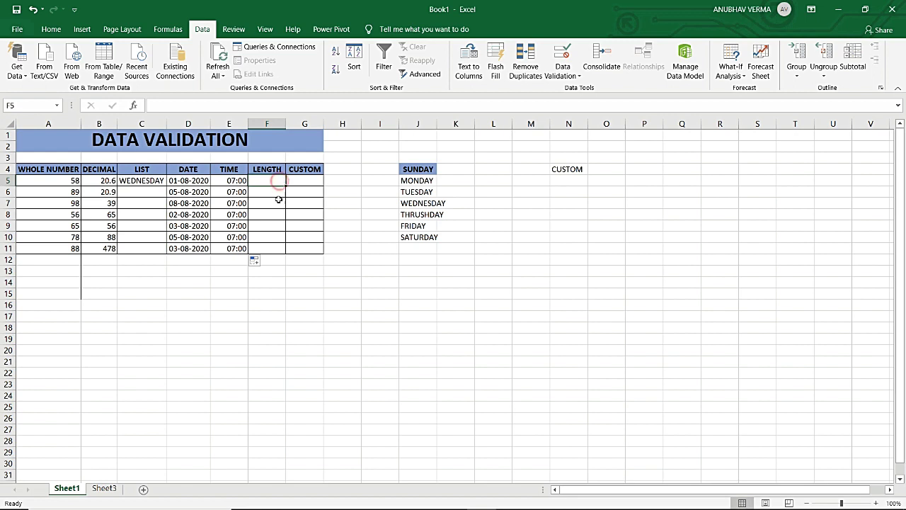
- Select F5:F11 and allow only text exactly 3 characters long
left_click_drag(280, 181, 272, 246)
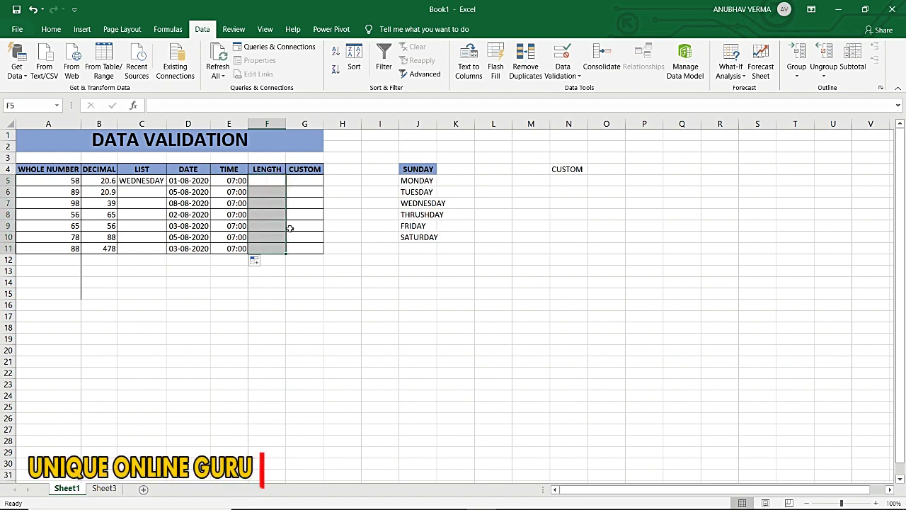
left_click(580, 77)
left_click(582, 89)
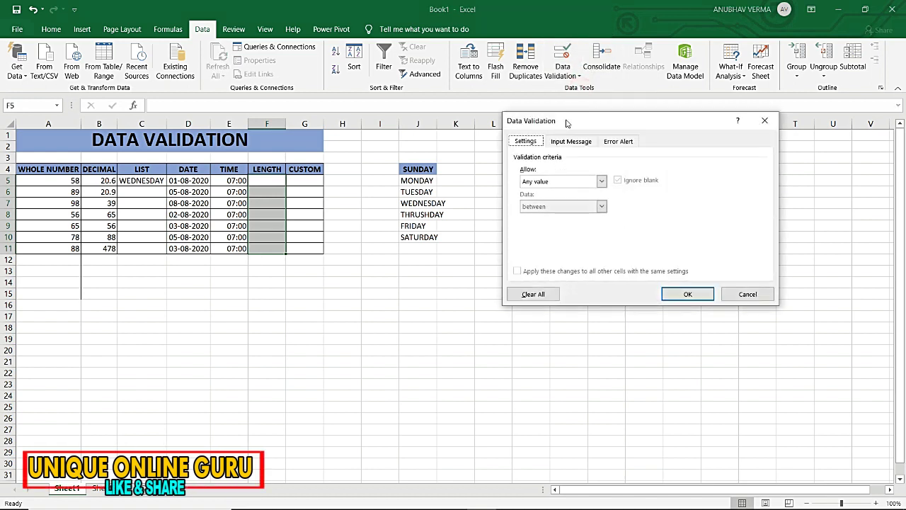
left_click(566, 181)
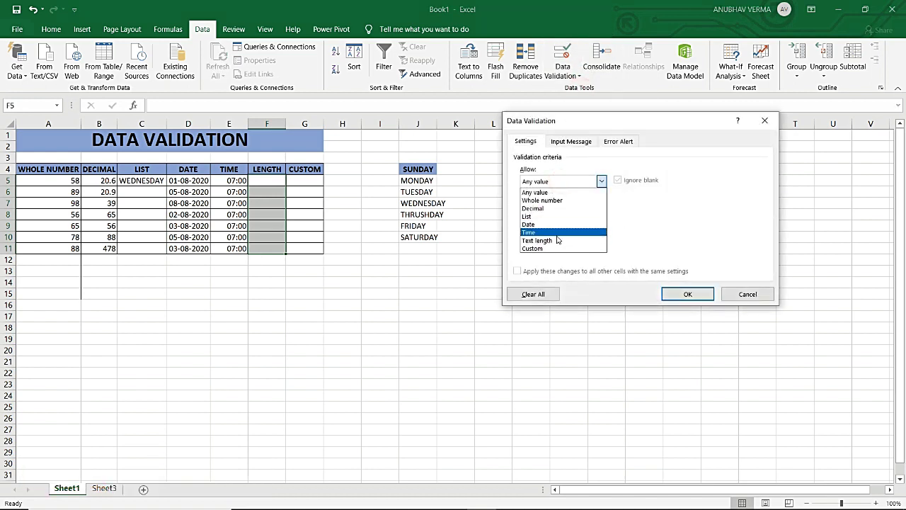
left_click(549, 240)
left_click(555, 206)
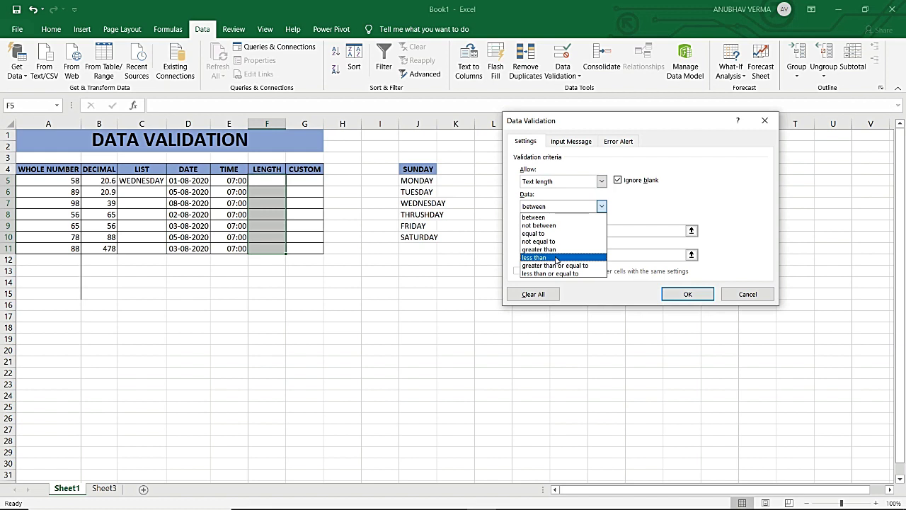
left_click(555, 233)
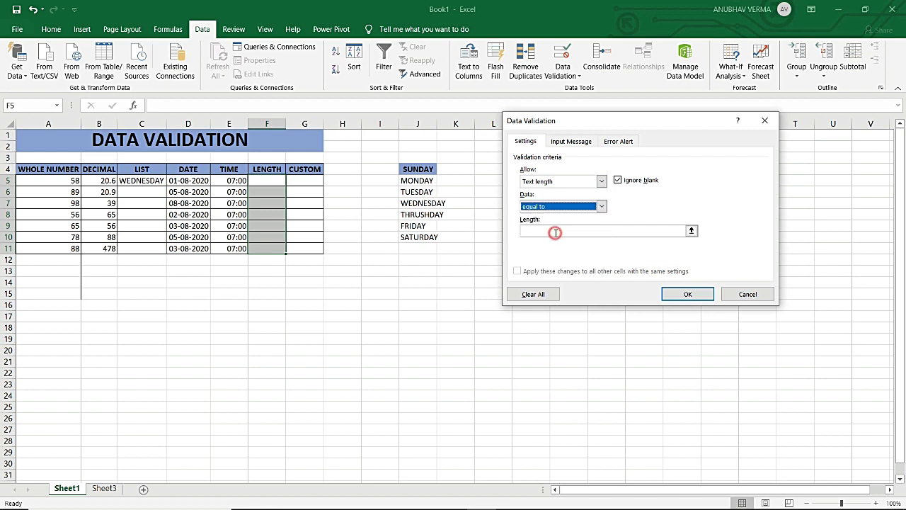
left_click(555, 232)
type("3")
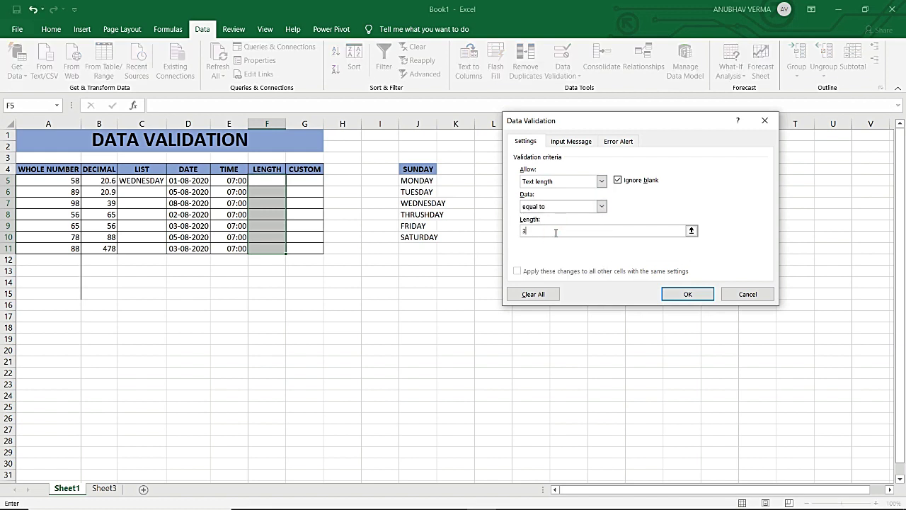
left_click(704, 297)
left_click(270, 184)
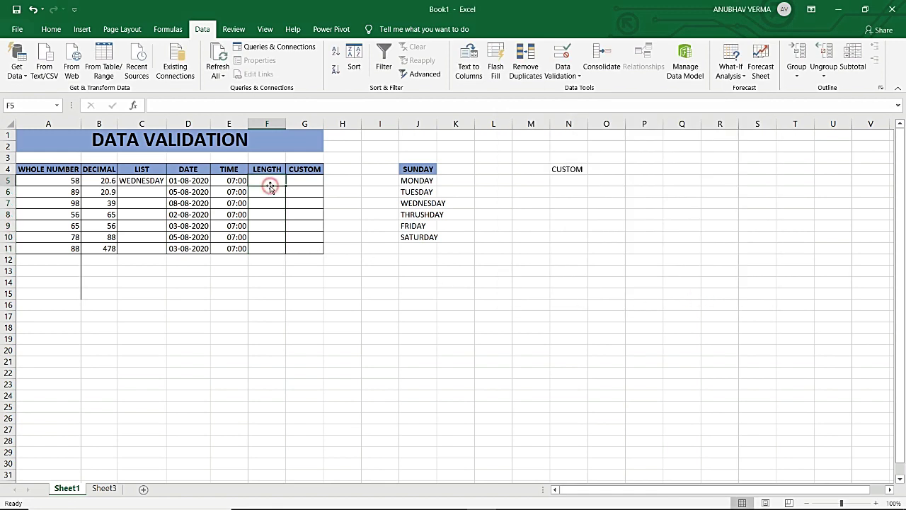
- Enter SUN, MON, TUE and WED in F5:F8 after SUNDAY is rejected
type("SUNDAY")
key("Return")
key("Return")
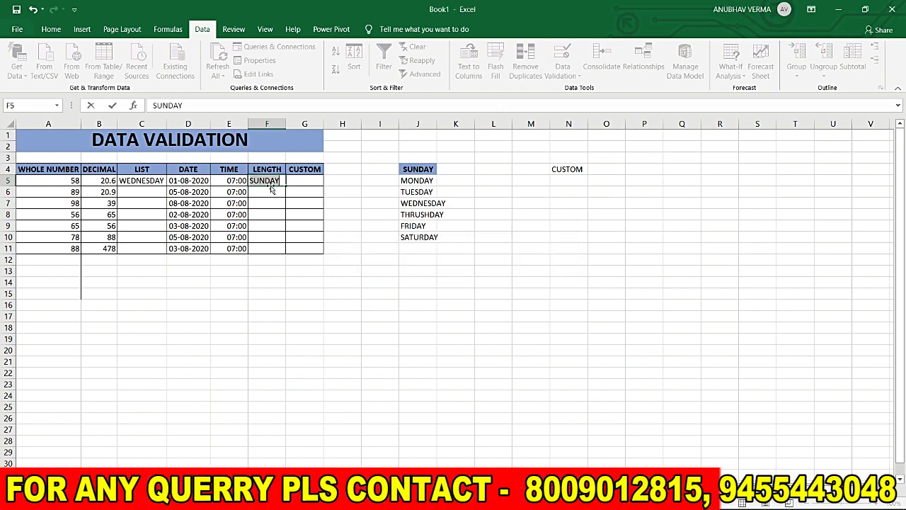
type("SUN")
key("Return")
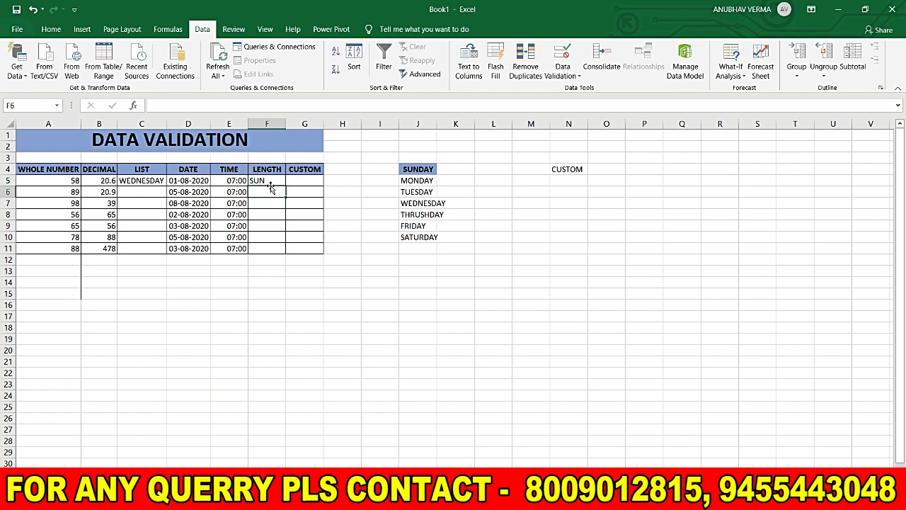
type("MON")
key("Return")
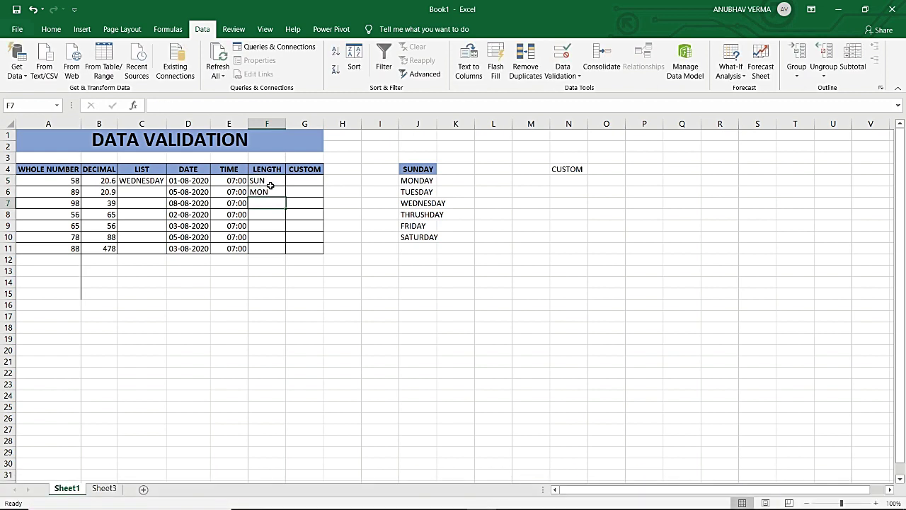
type("TUE")
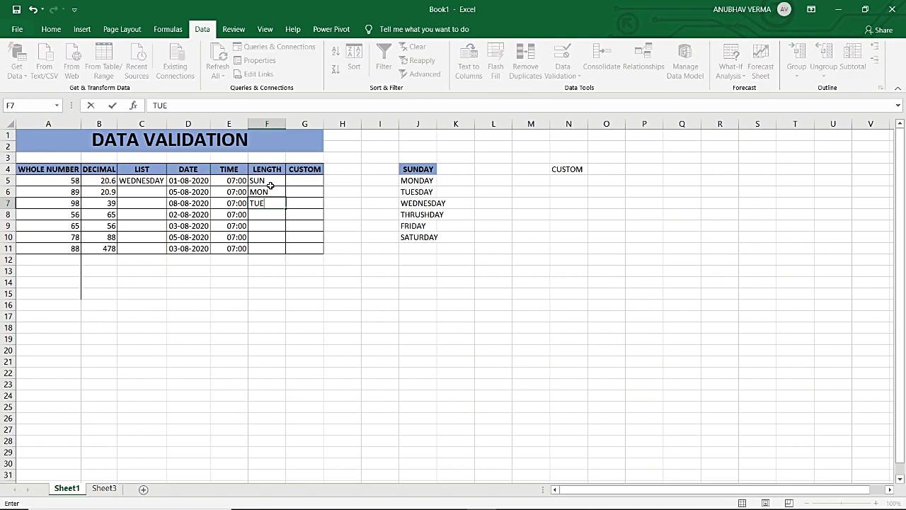
key("Return")
type("W")
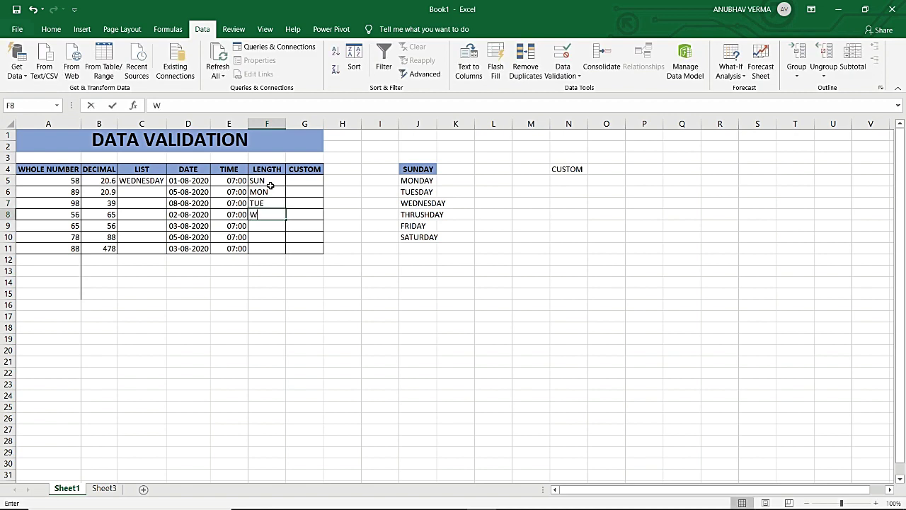
type("ED")
key("Return")
- Correct the rejected TH to THU in F9, then enter SAT and BHU
type("TH")
key("Return")
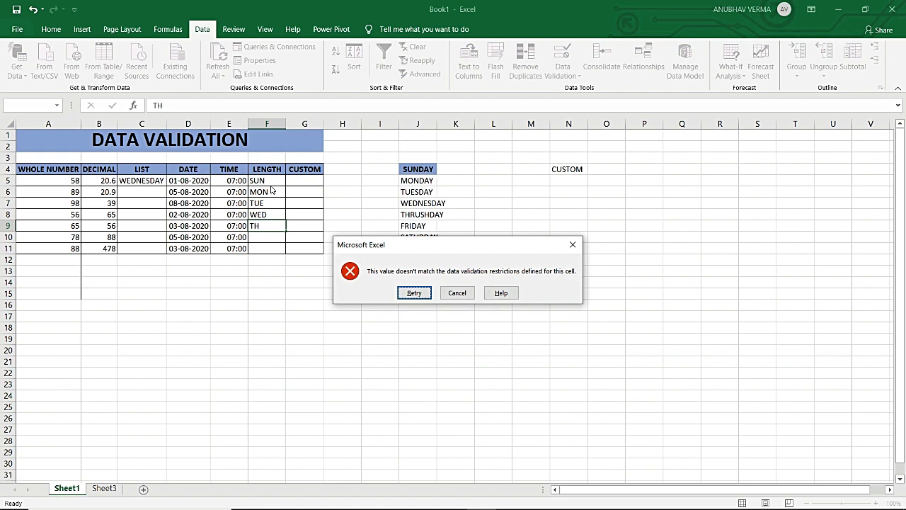
key("Return")
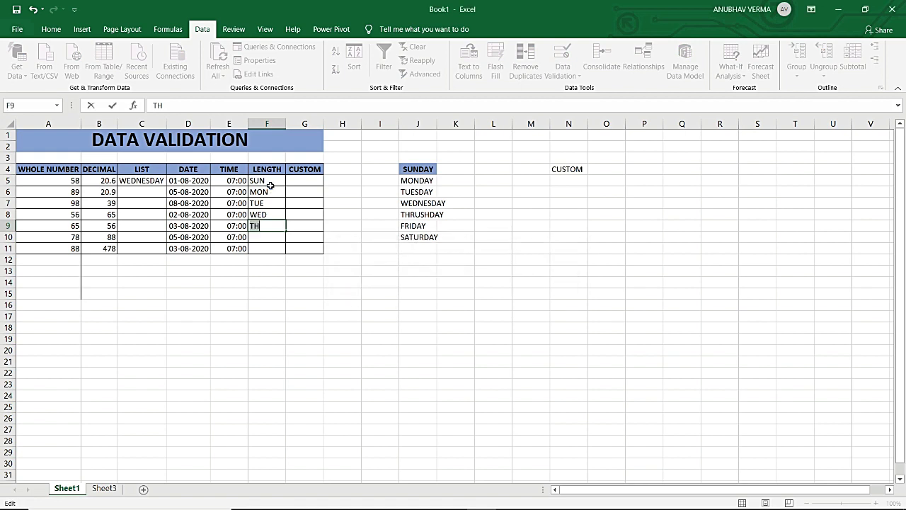
key("BackSpace")
type("UE")
key("BackSpace")
key("BackSpace")
type("HU")
key("Return")
type("SAT")
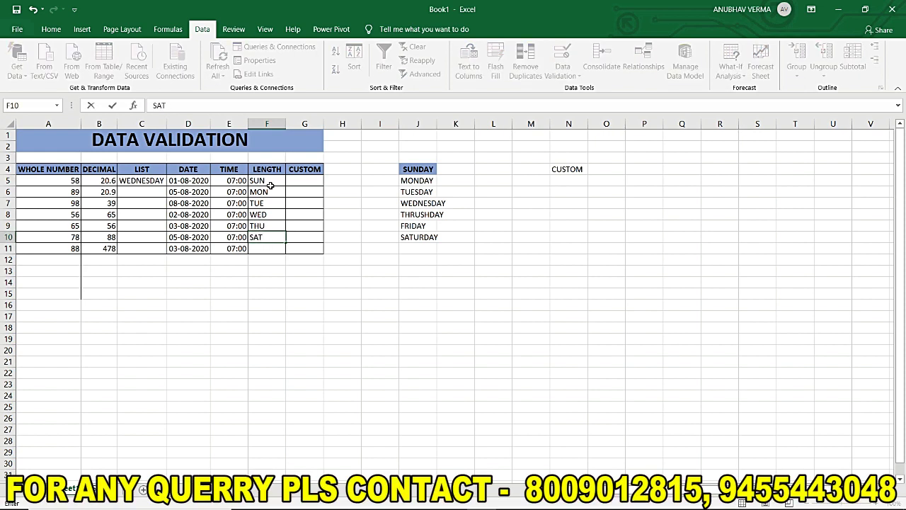
key("Return")
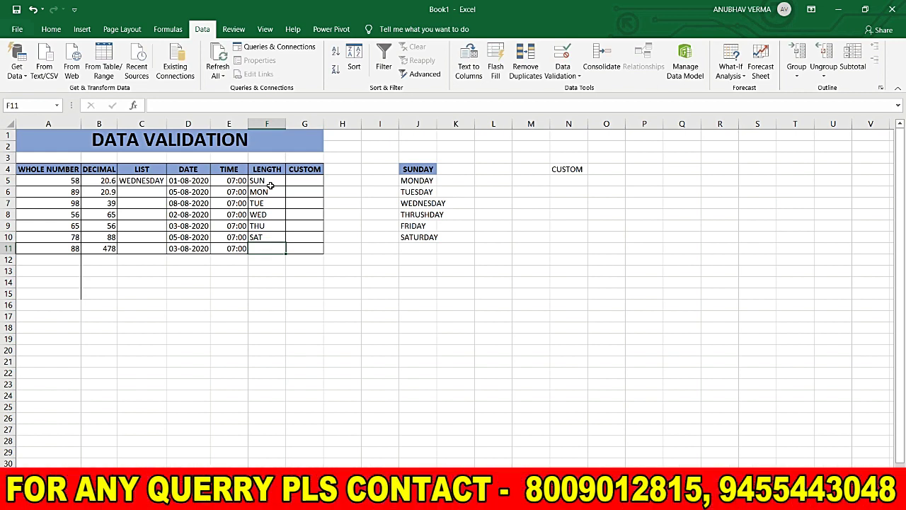
type("BHU")
key("Return")
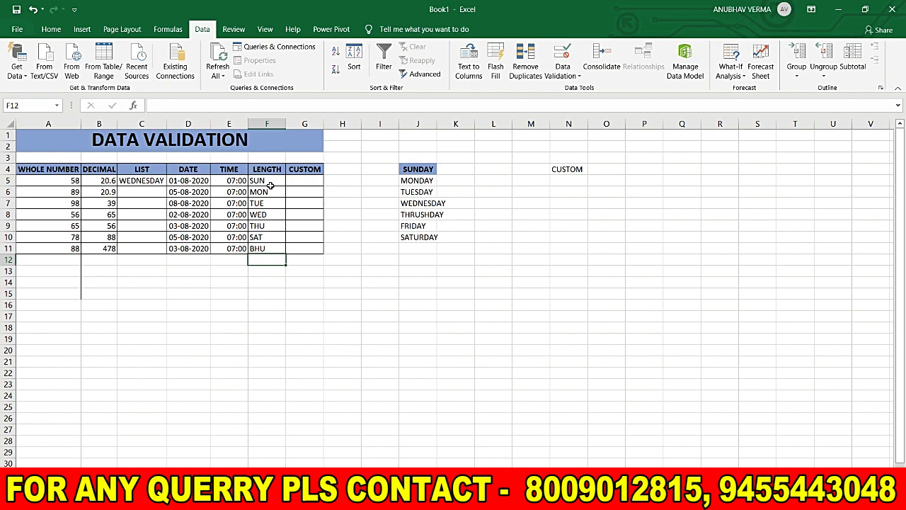
- Select G5:G11 and choose Custom as the allowed validation type
left_click_drag(270, 183, 260, 248)
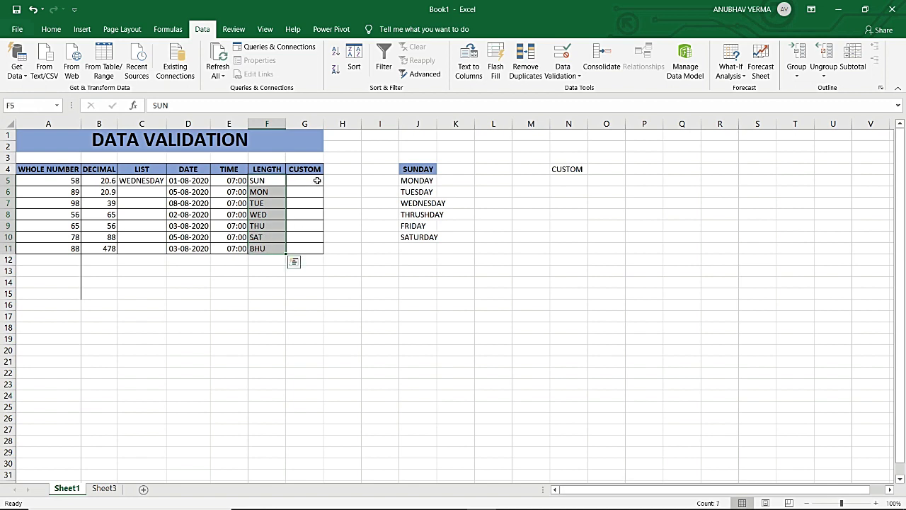
left_click_drag(318, 180, 310, 252)
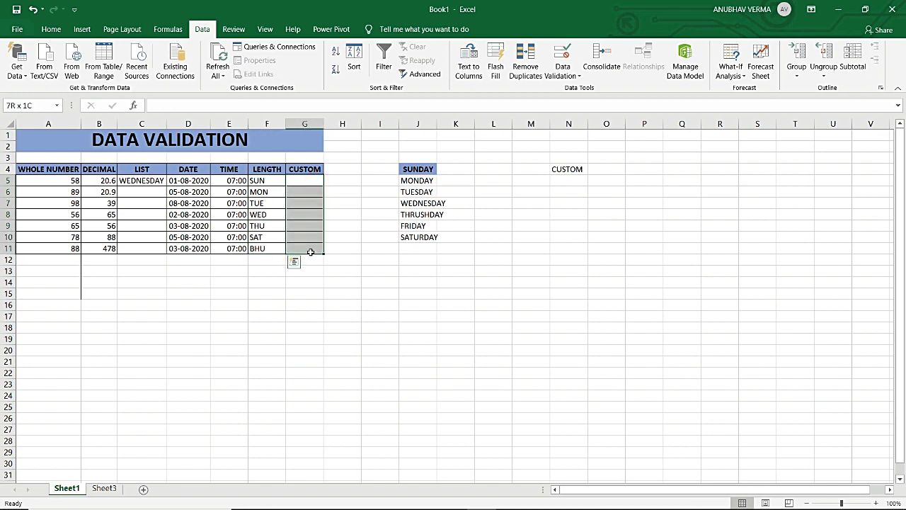
left_click(563, 73)
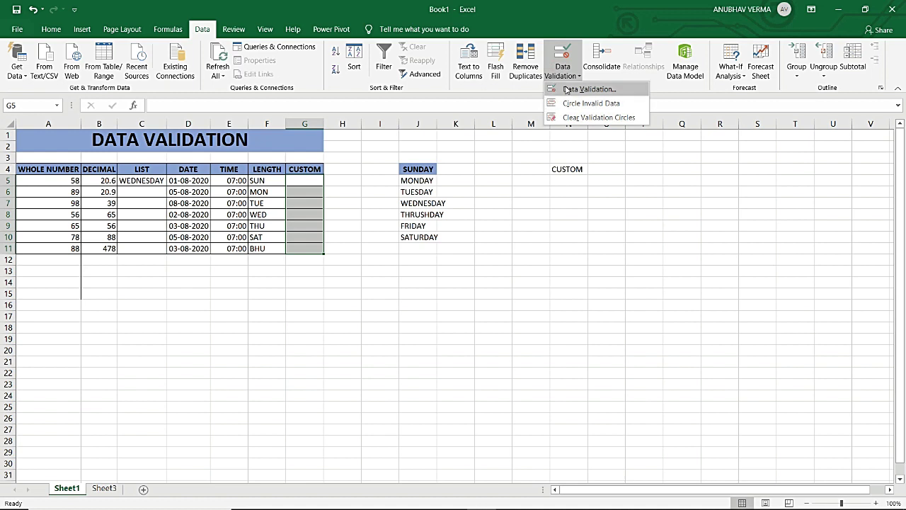
left_click(567, 89)
left_click(602, 181)
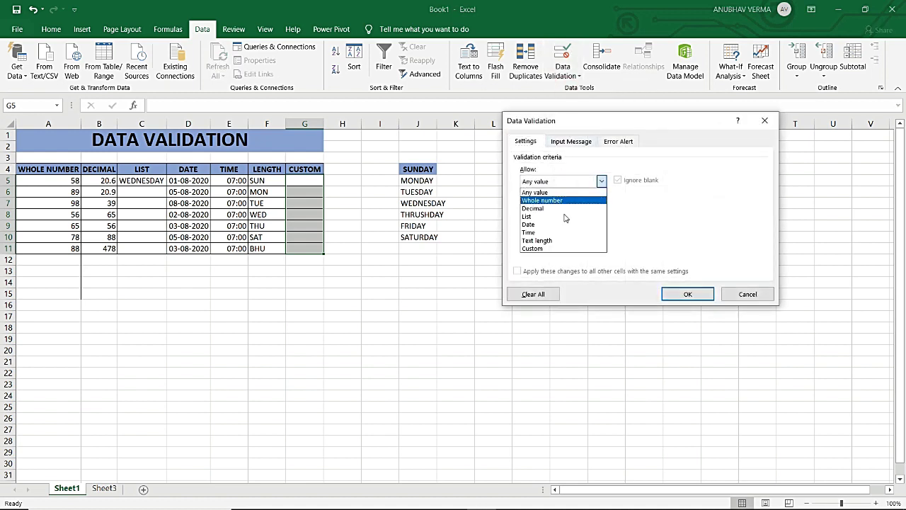
left_click(556, 248)
- Enter the validation formula =COUNTIF($G$5:$G$11,G5)=1
left_click(558, 231)
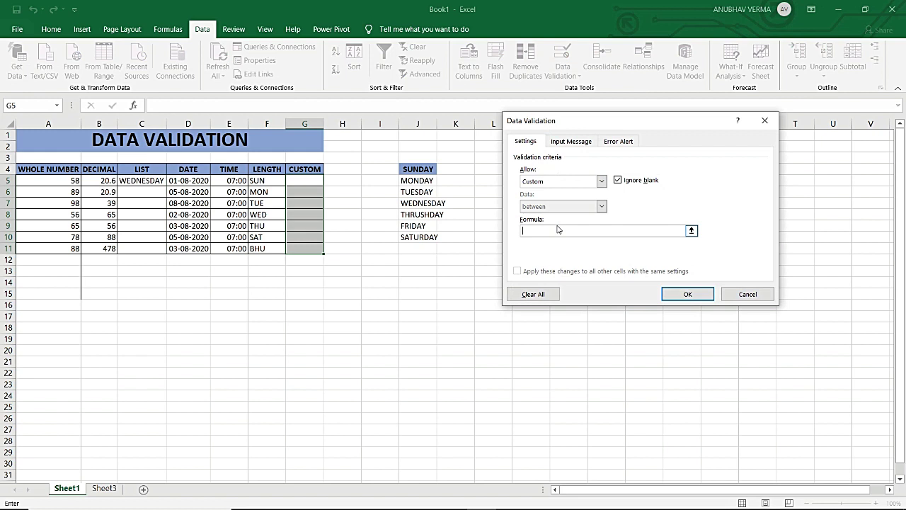
type("=COUNTIF(")
left_click_drag(298, 181, 303, 247)
key("F4")
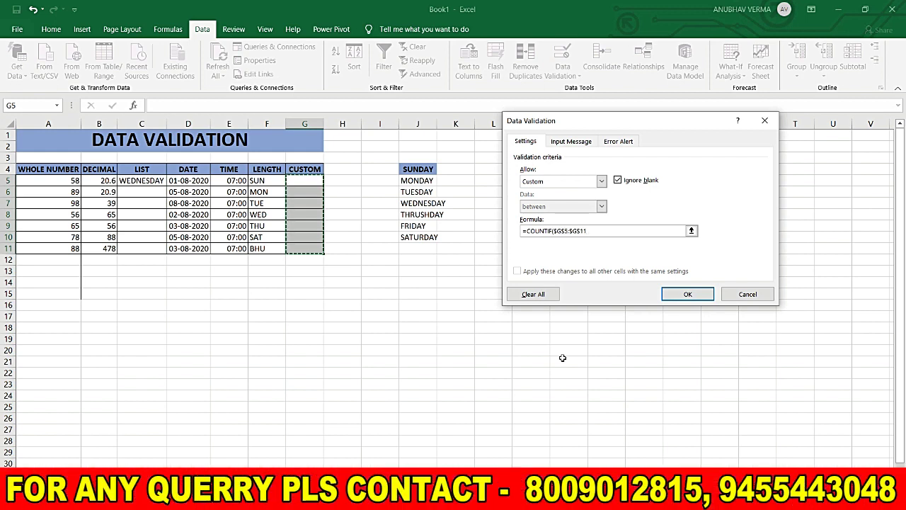
type(",")
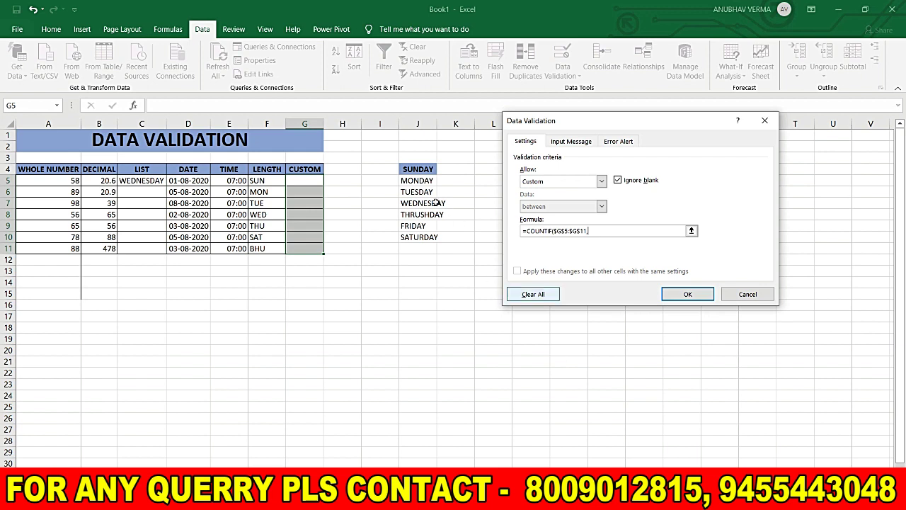
left_click(310, 182)
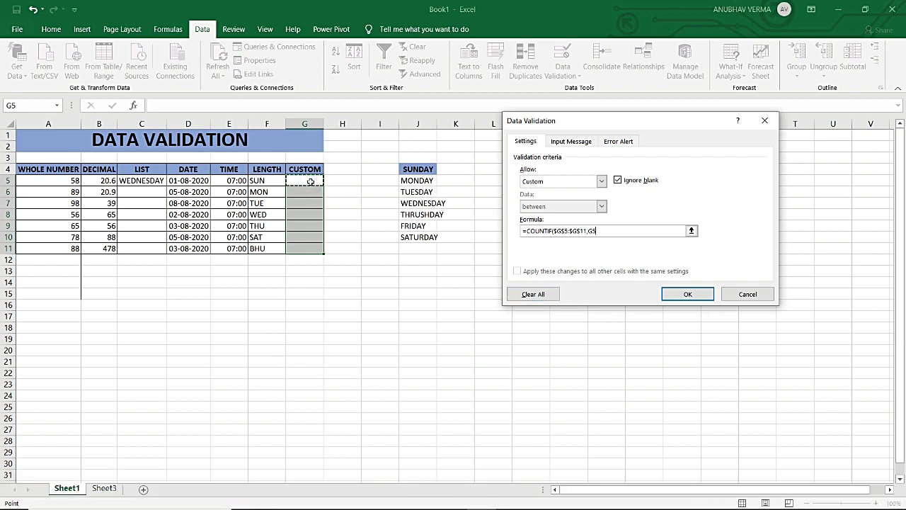
type(")")
type("=1")
- Apply the COUNTIF rule and enter 1 and 2 in G5:G6, retrying after a duplicate 1
left_click(687, 294)
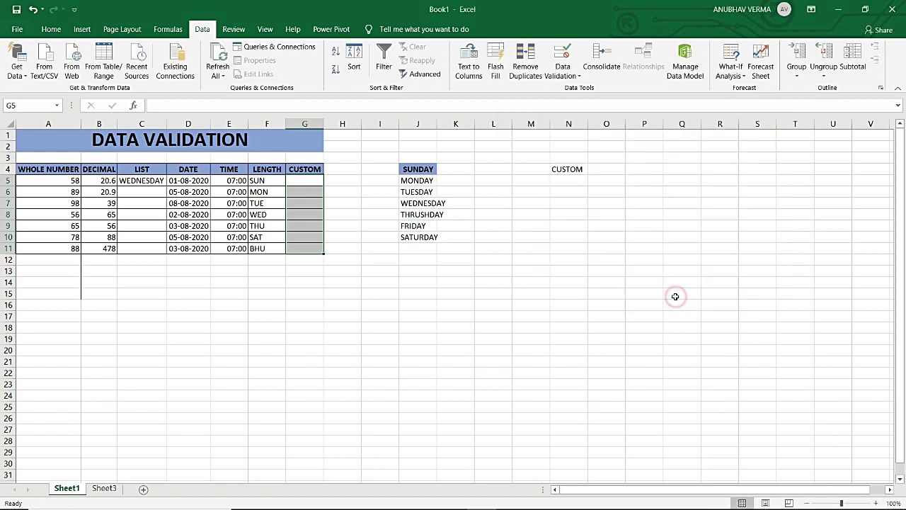
left_click(318, 181)
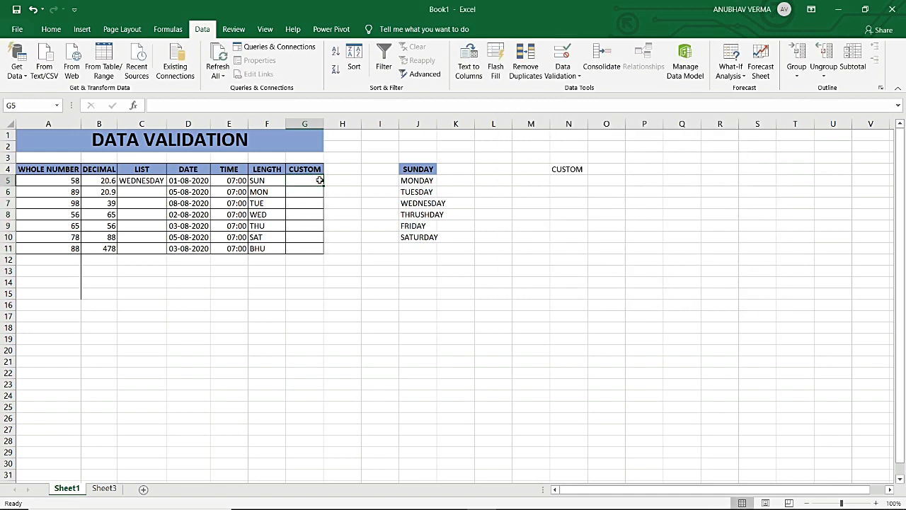
key("Return")
type("1")
key("Return")
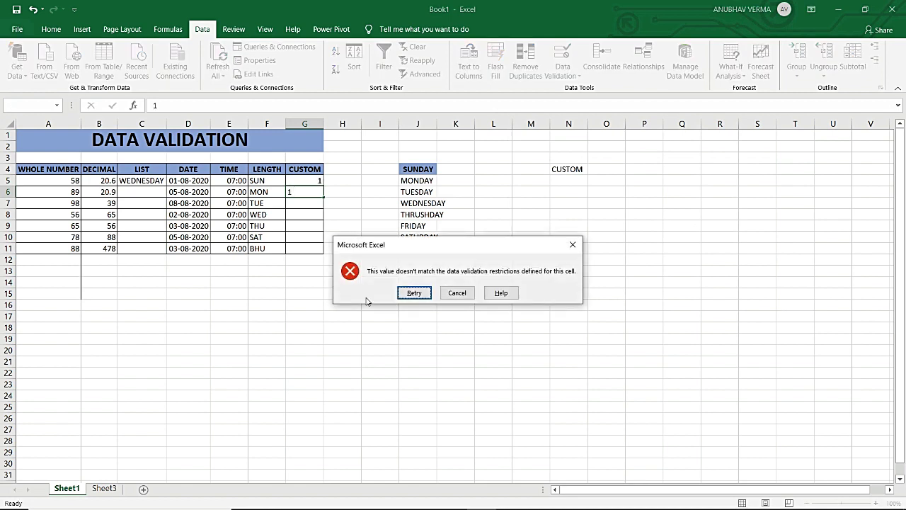
left_click(413, 293)
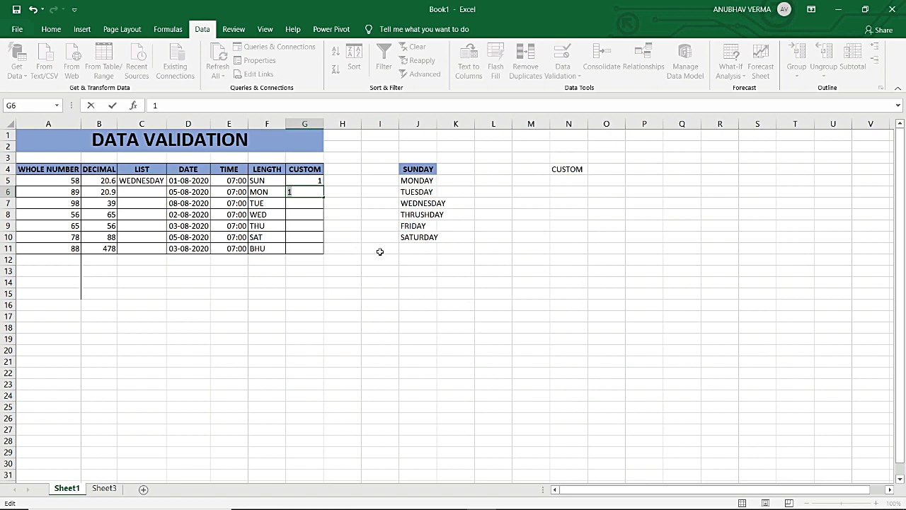
type("2")
key("Return")
- Enter 3, 4, 5, 6 and 89 in G7:G11, replacing a rejected duplicate 5
type("3")
key("Return")
type("4")
key("Return")
type("5")
key("Return")
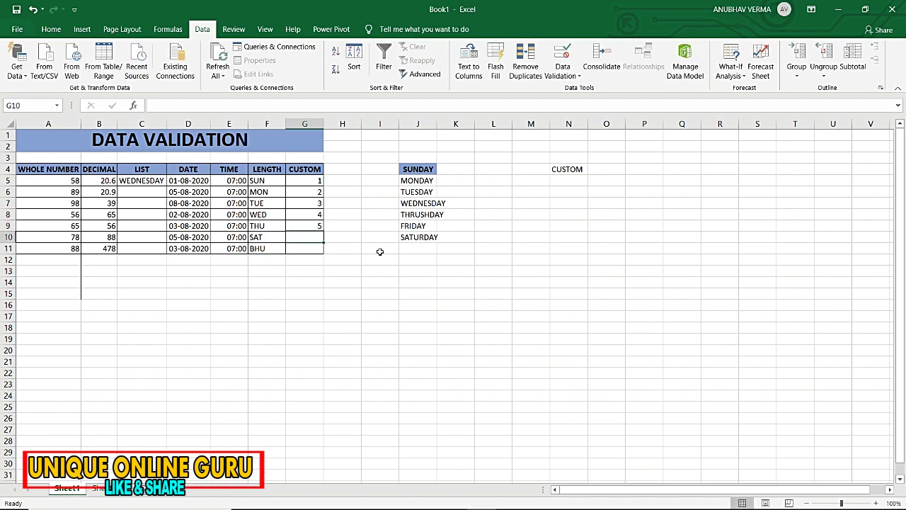
type("5")
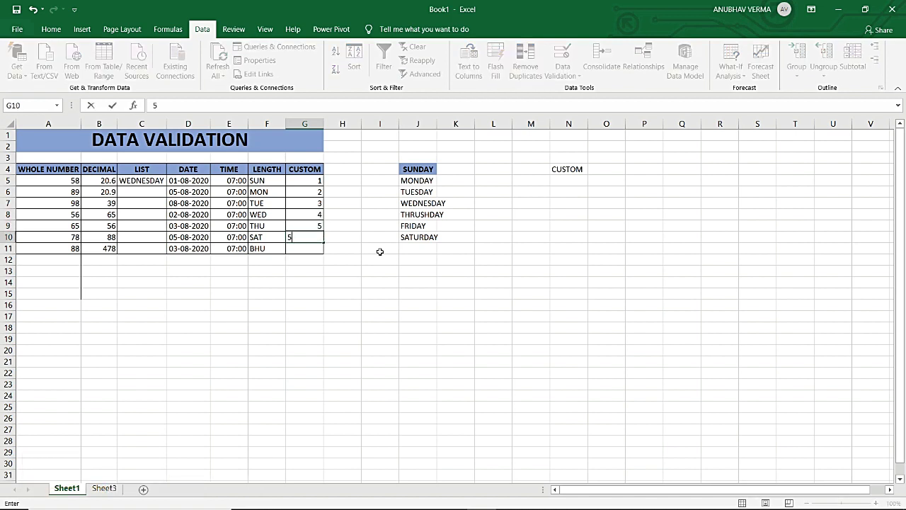
key("Return")
key("Return")
type("6")
key("Return")
type("89")
key("Return")
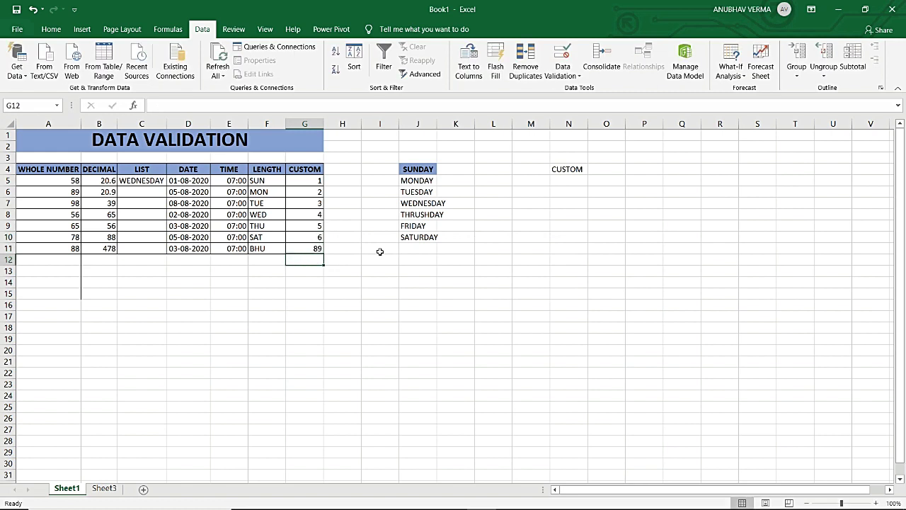